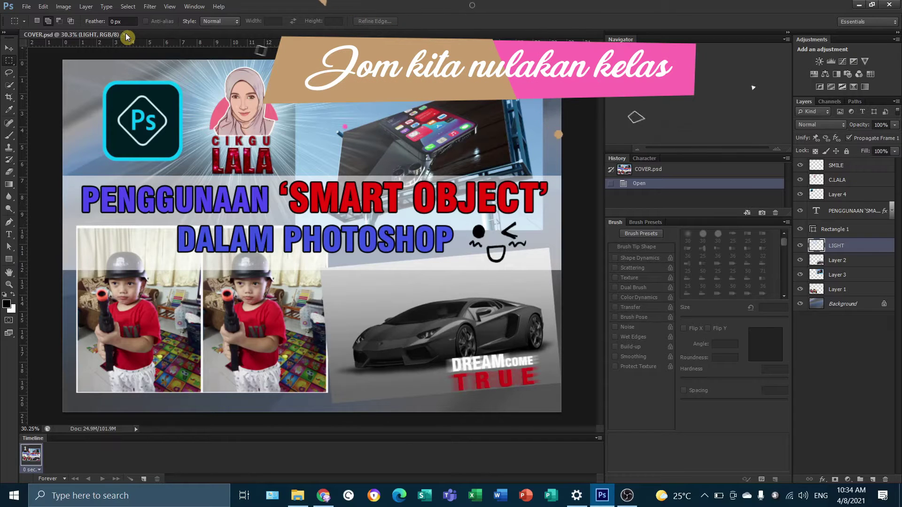
Close the COVER.psd document, leaving no file open
click(126, 36)
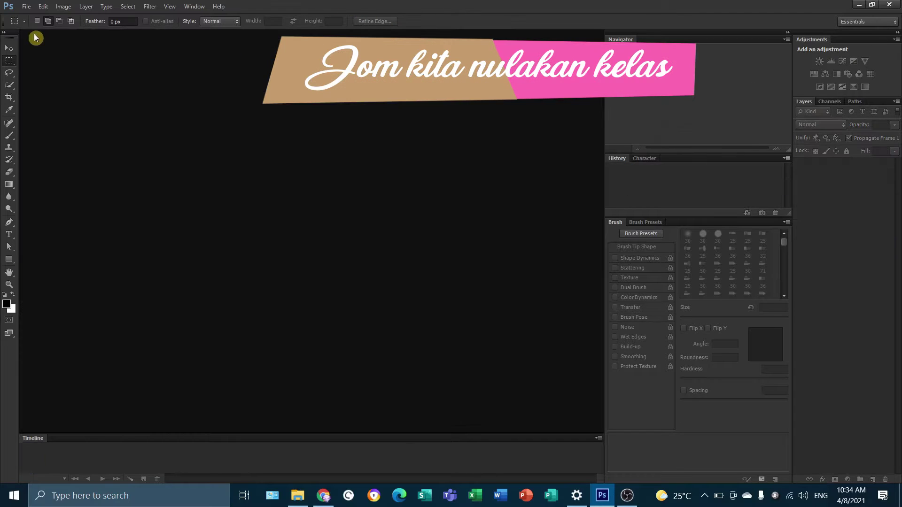
Create a new A4 International Paper document, Untitled-1, and rotate its canvas 90° CW to landscape
click(26, 7)
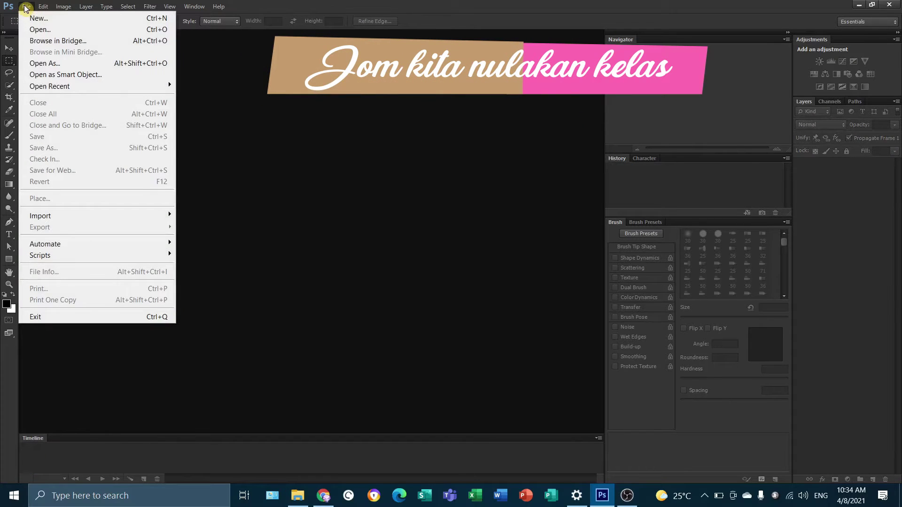
click(38, 18)
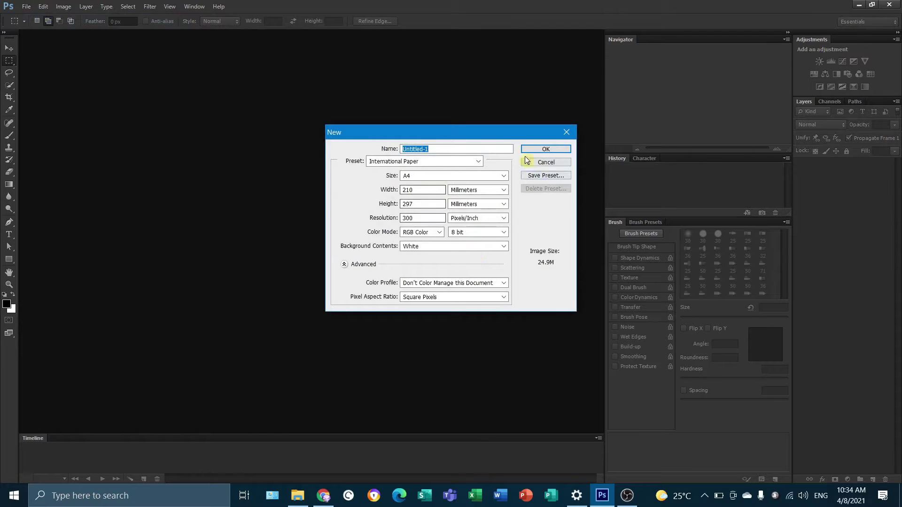
click(546, 148)
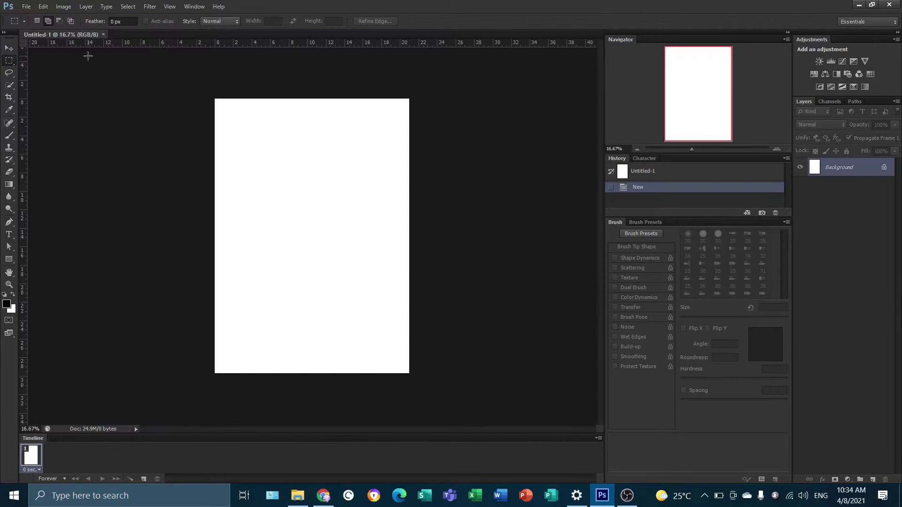
click(61, 7)
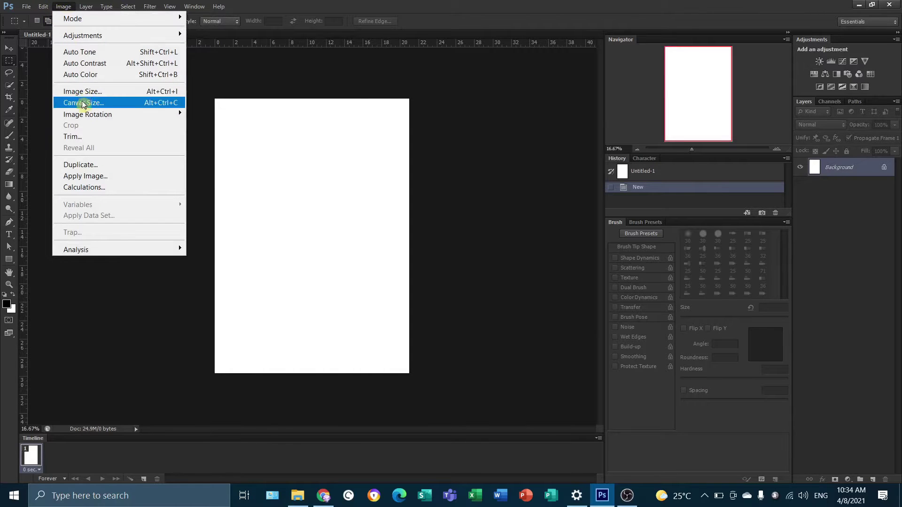
mouse_move(87, 114)
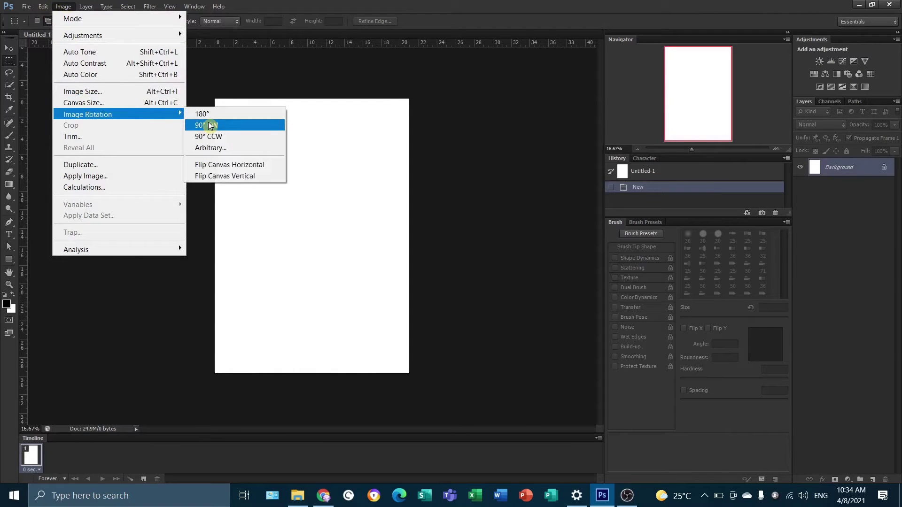
click(200, 125)
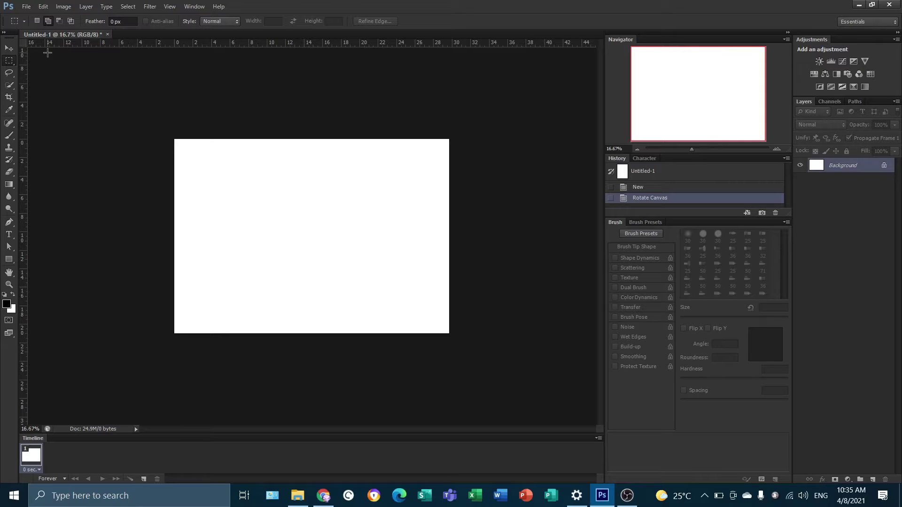
Open the photo of the boy
click(27, 6)
click(38, 30)
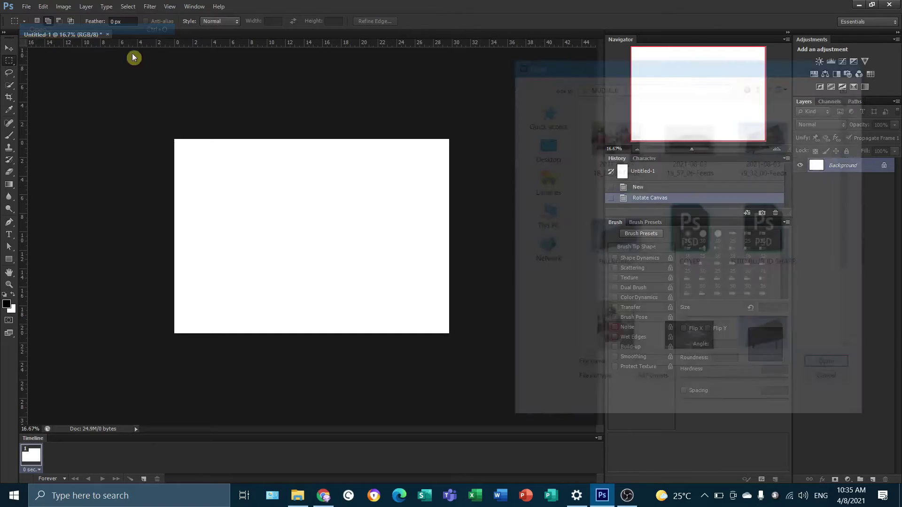
click(624, 323)
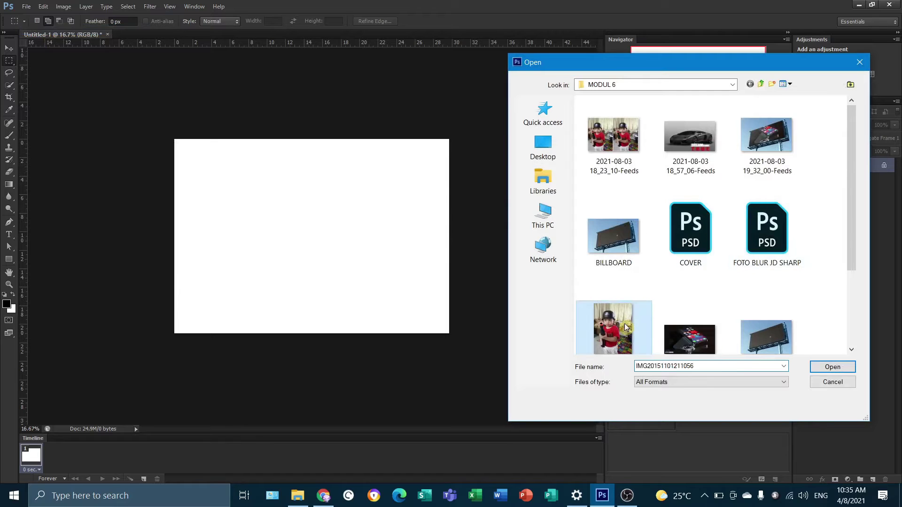
click(833, 368)
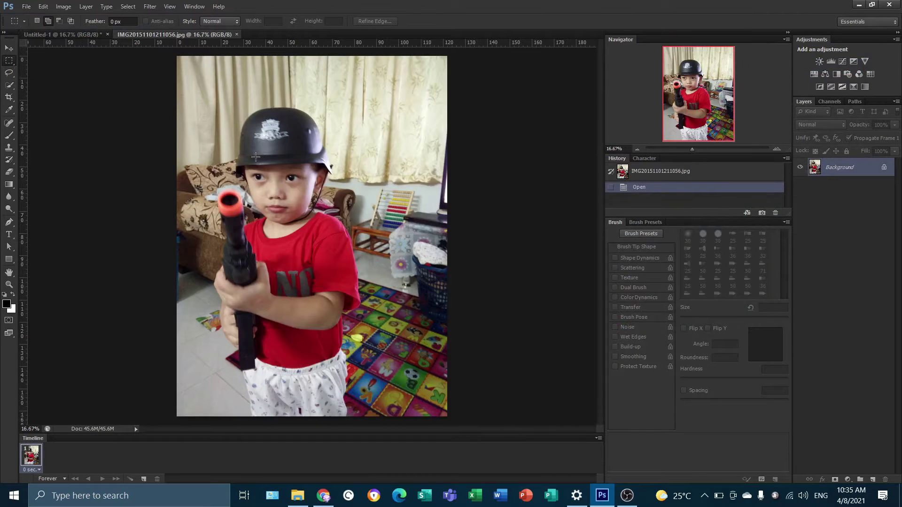
Drag the boy photo into Untitled-1 and scale it to fit the left half
click(9, 49)
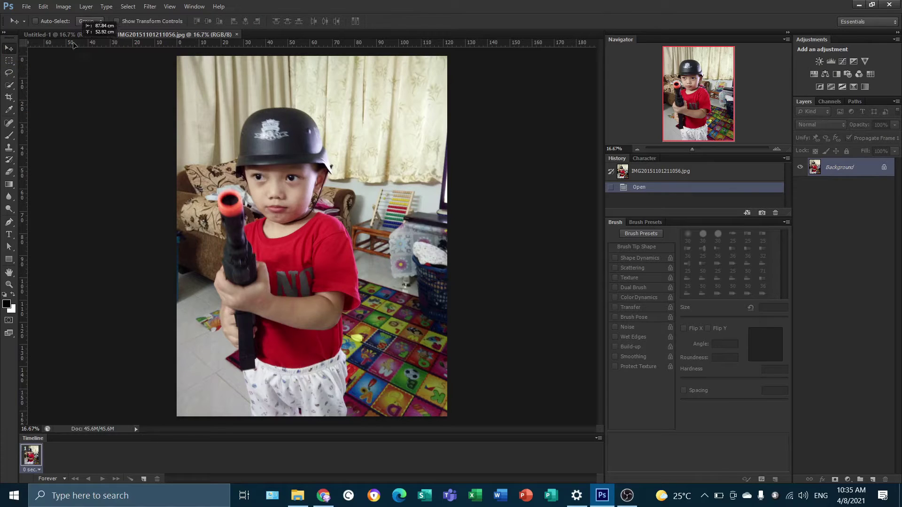
drag(72, 45, 267, 196)
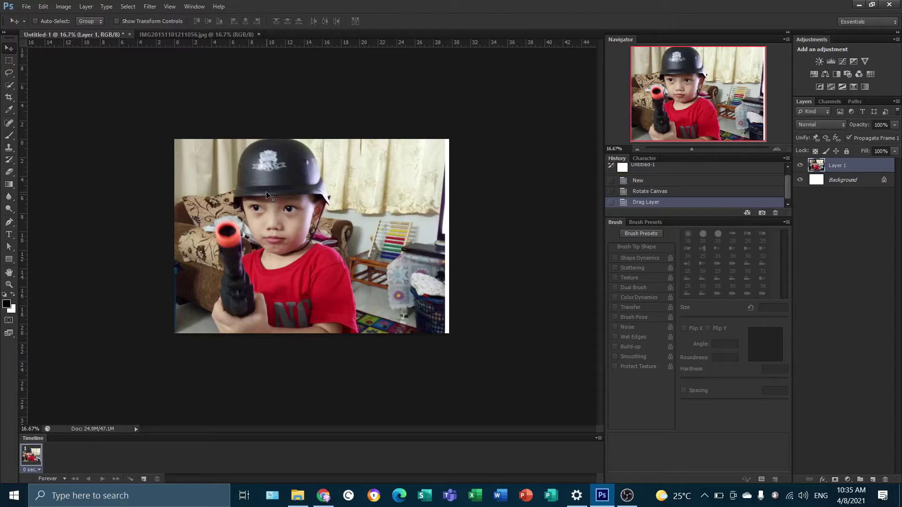
key(ctrl+t)
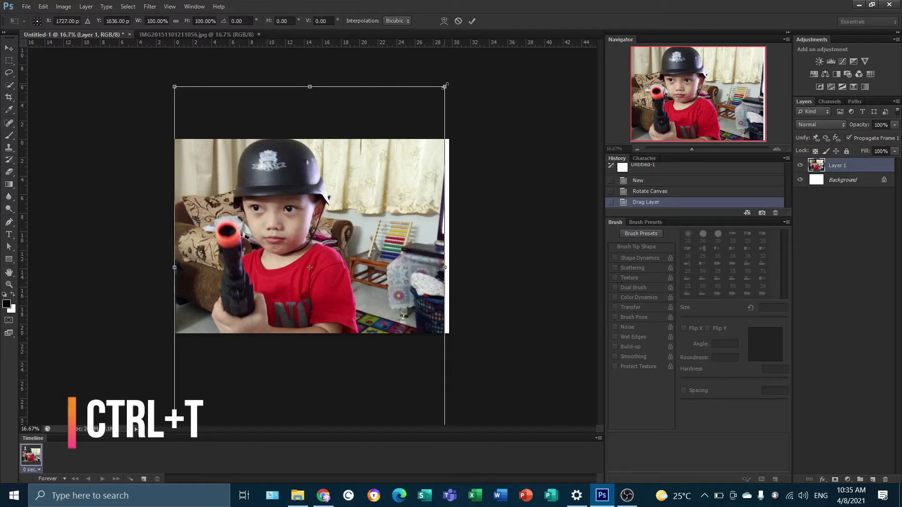
drag(445, 87, 384, 167)
drag(329, 207, 283, 210)
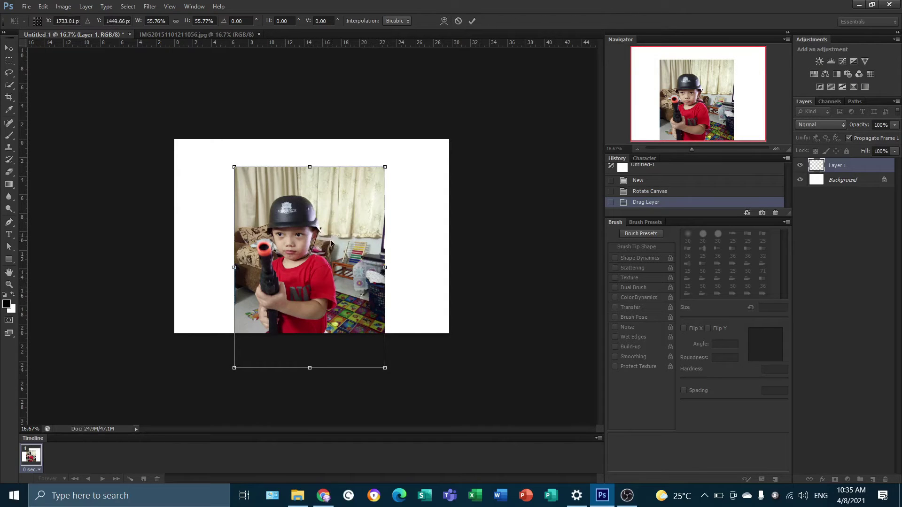
mouse_move(327, 240)
mouse_down()
mouse_move(304, 217)
mouse_move(267, 213)
mouse_up()
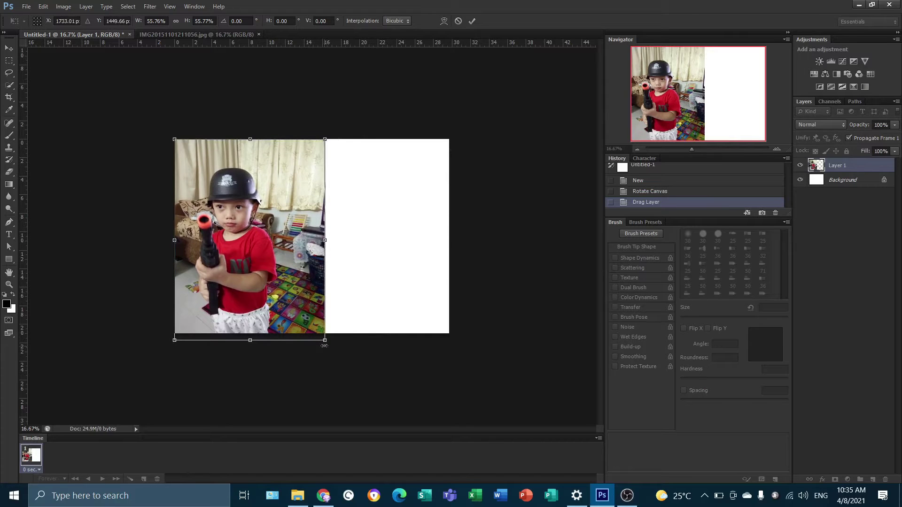
drag(323, 341, 324, 333)
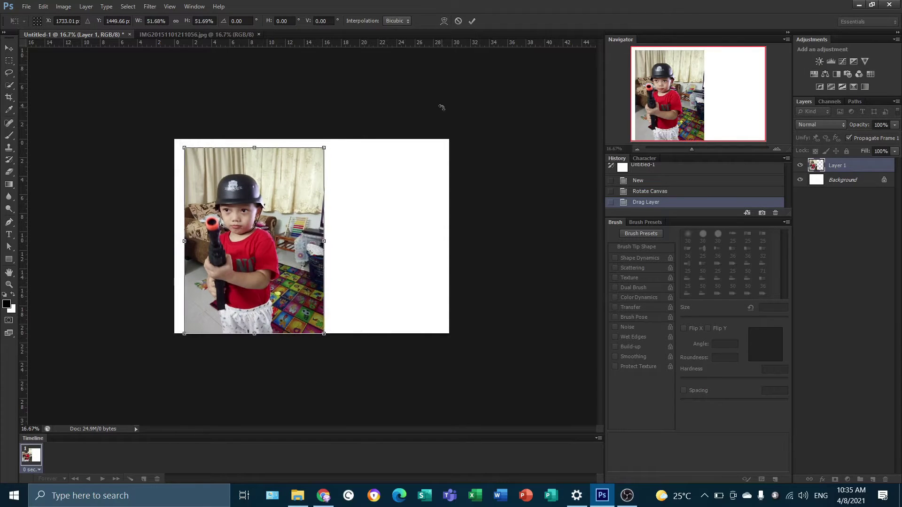
click(473, 22)
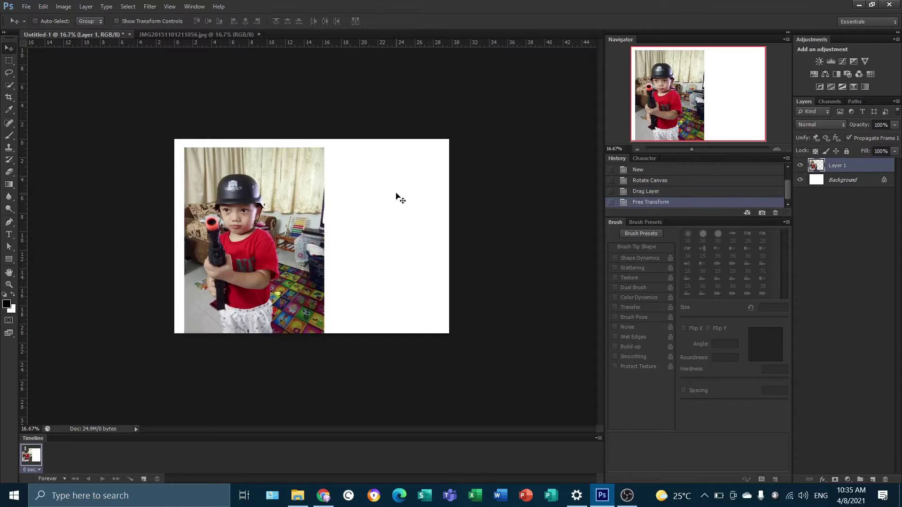
Rename Layer 1 to 'normal'
double_click(840, 165)
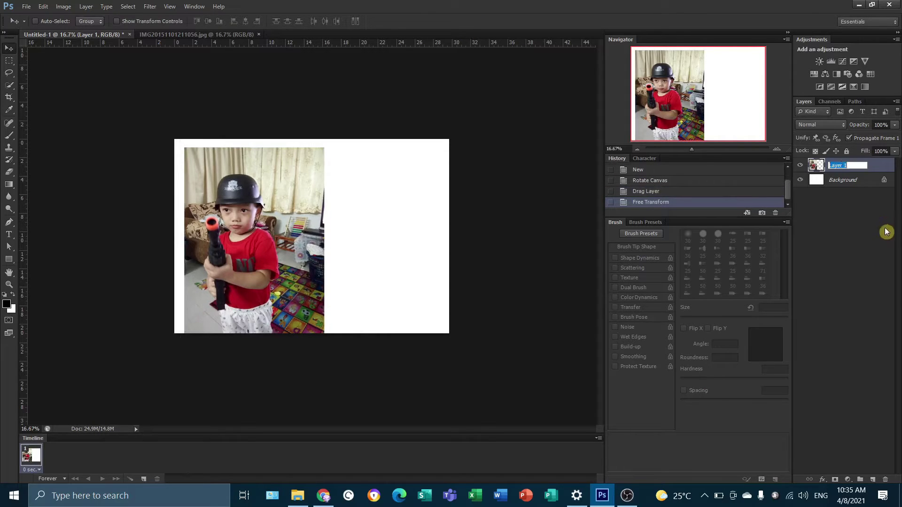
text(nor)
text(mal)
click(845, 181)
click(844, 168)
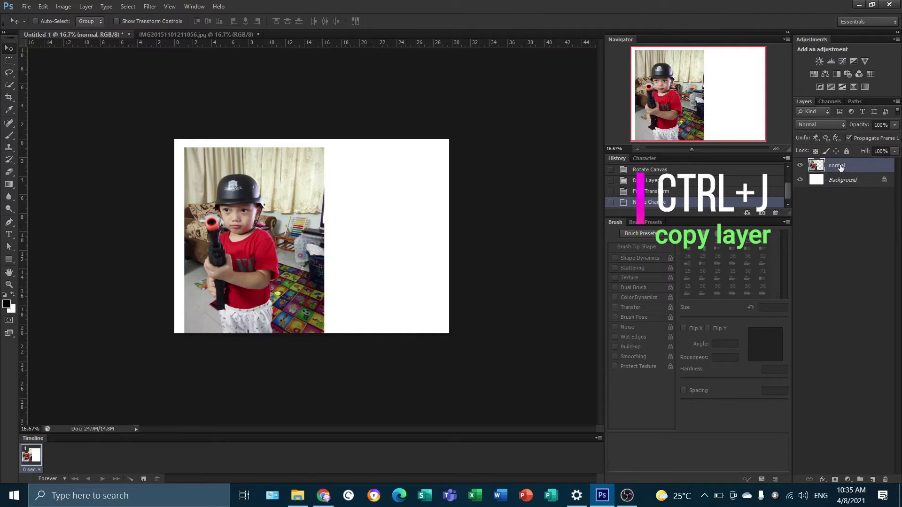
Duplicate the normal layer, placing the copy on the right half and nudging the original left
key(ctrl+j)
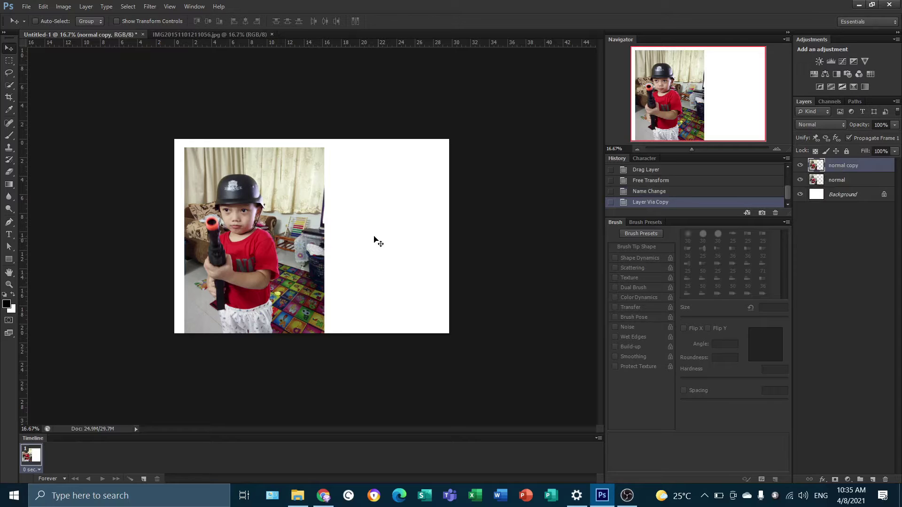
drag(279, 233, 411, 231)
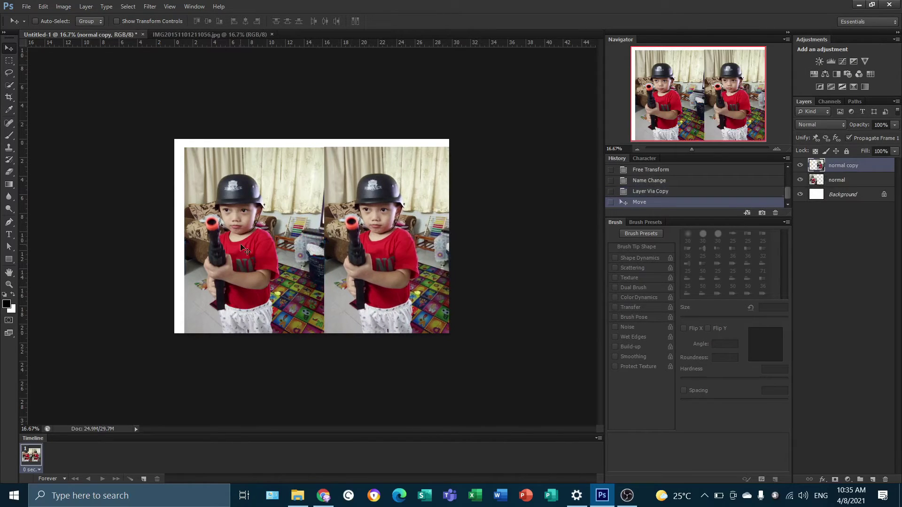
click(868, 186)
drag(336, 252, 327, 251)
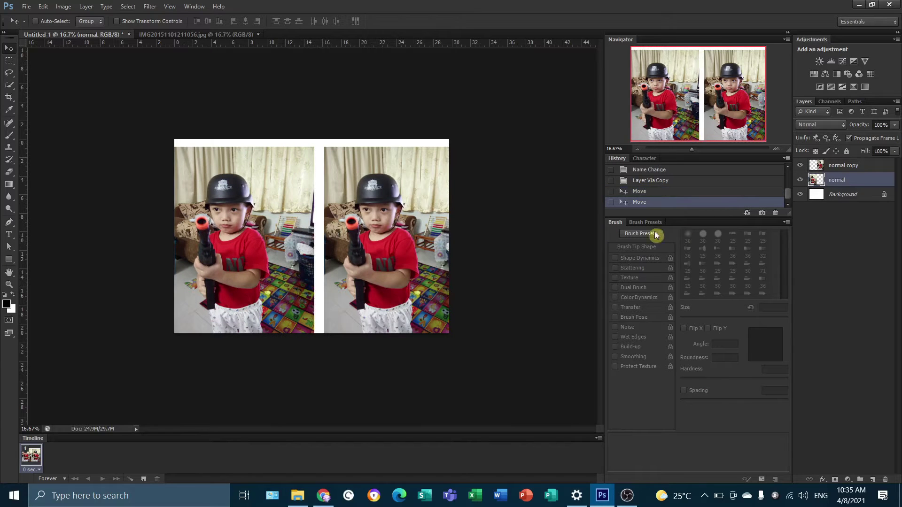
Rename the copy layer to 'so' and zoom in on the canvas
click(838, 166)
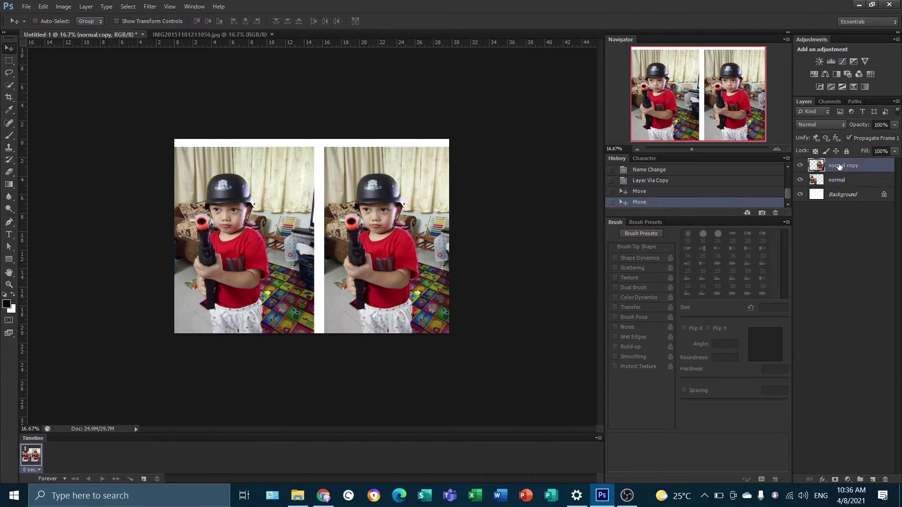
double_click(844, 167)
text(so)
key(Return)
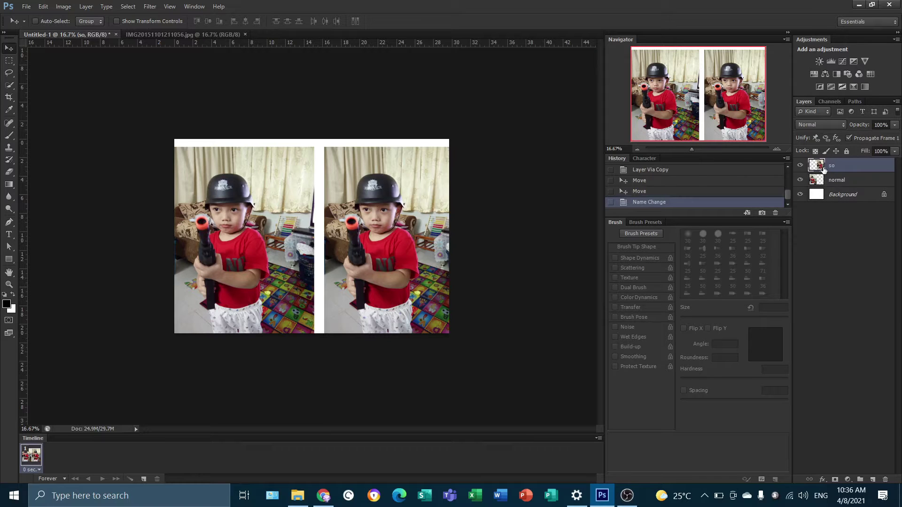
key(ctrl+plus)
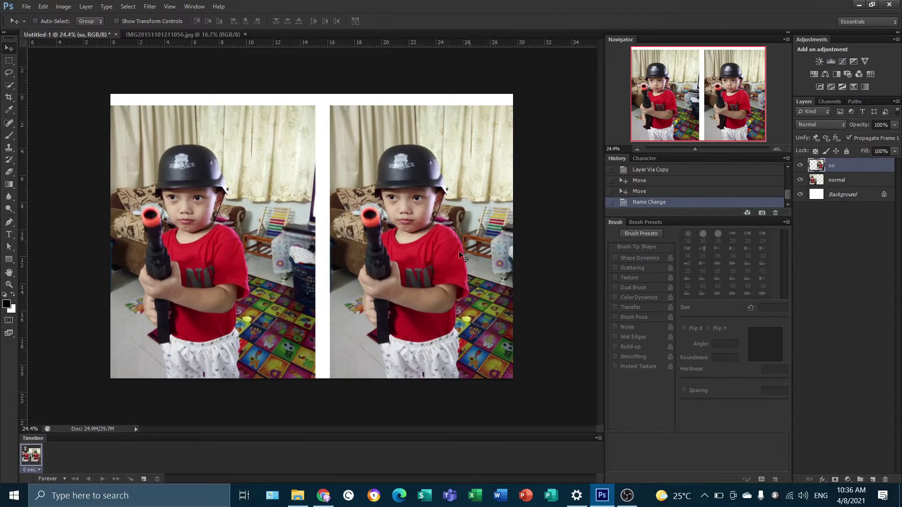
Convert the so layer to a smart object, then also select the normal layer
right_click(829, 169)
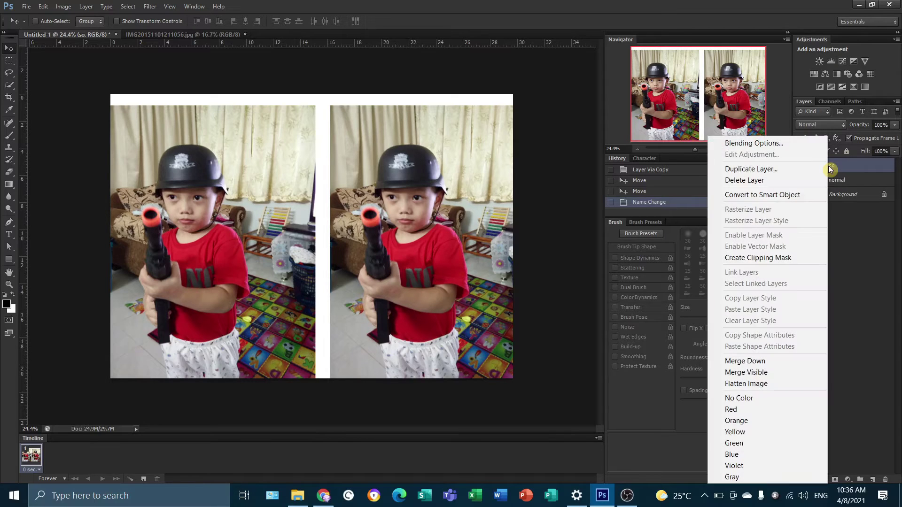
click(788, 197)
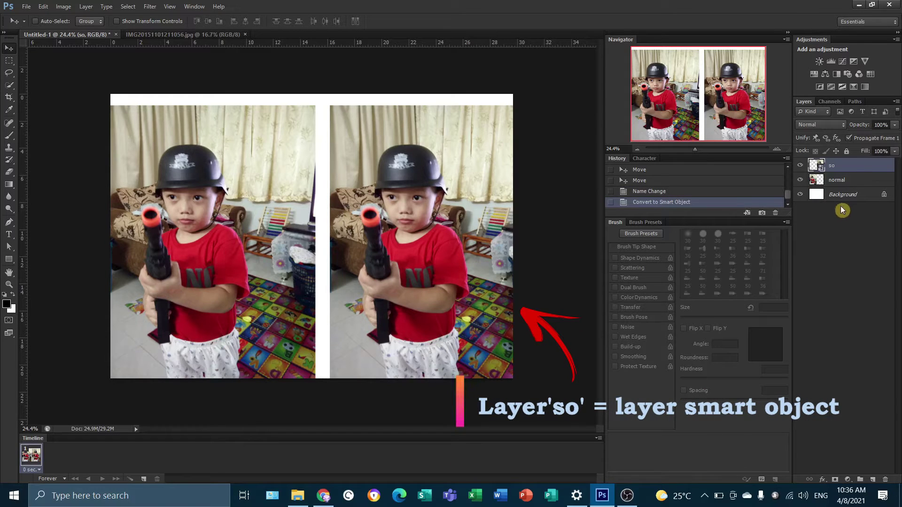
shift+click(841, 181)
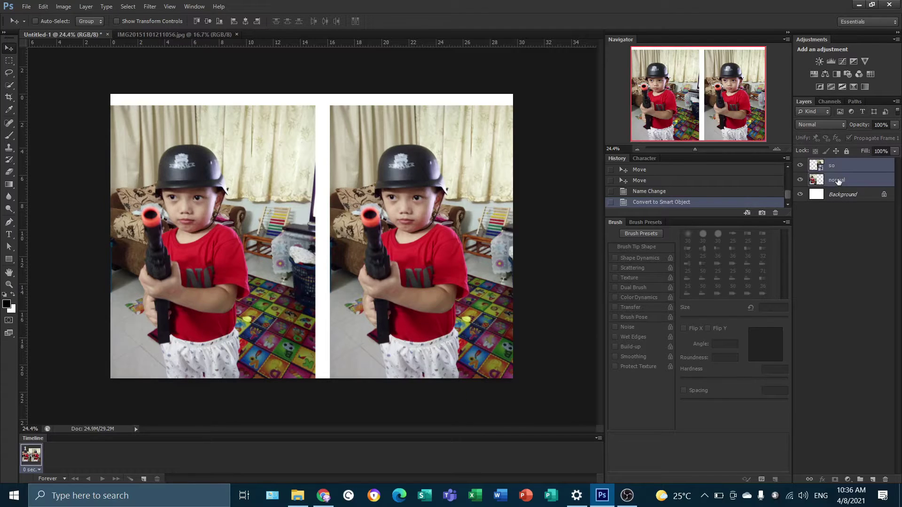
Resize both photos together to about quarter size and shift them left
key(ctrl+t)
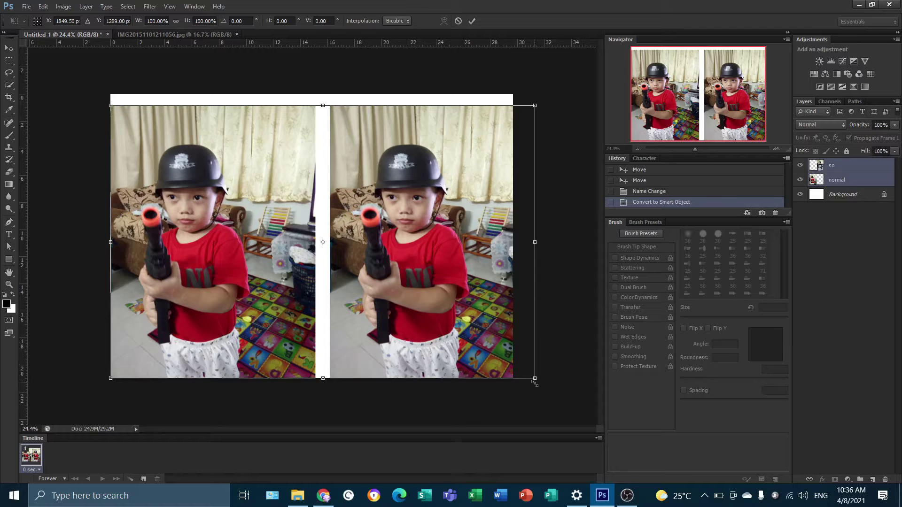
drag(470, 316, 352, 259)
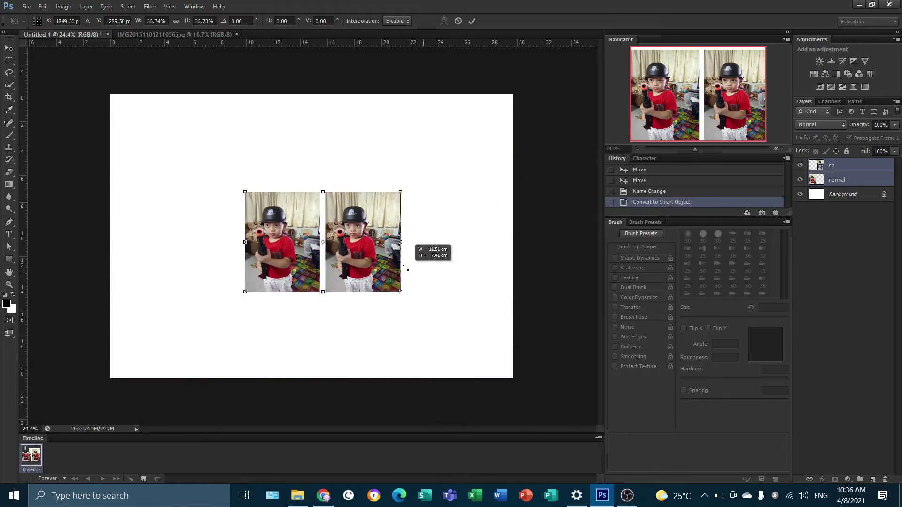
drag(293, 223, 111, 108)
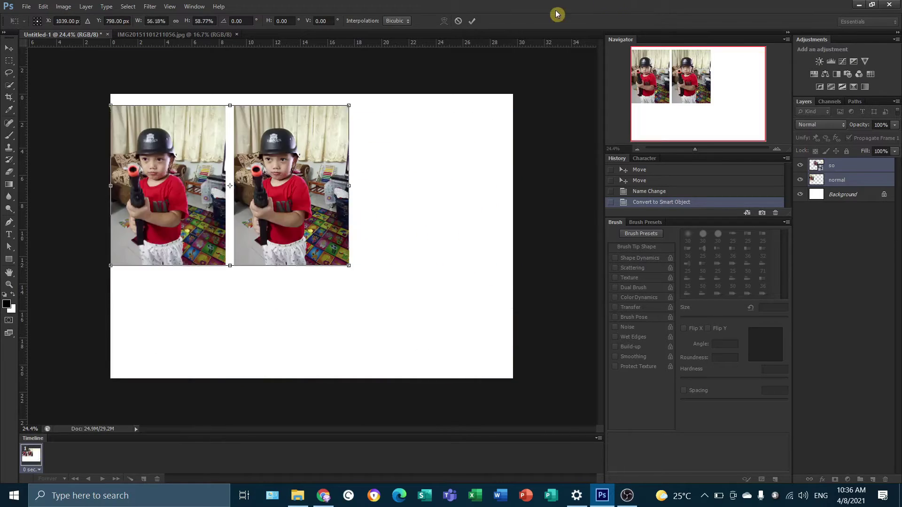
drag(286, 203, 379, 245)
drag(440, 306, 379, 266)
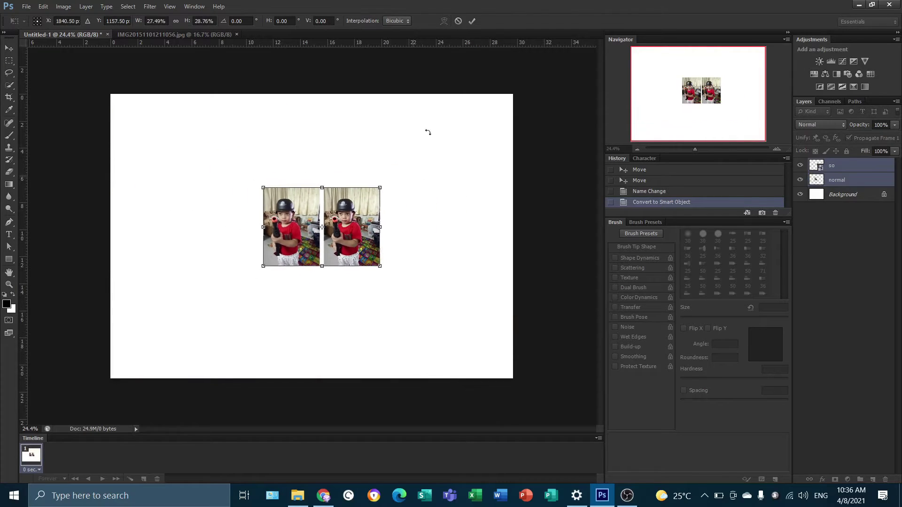
click(474, 21)
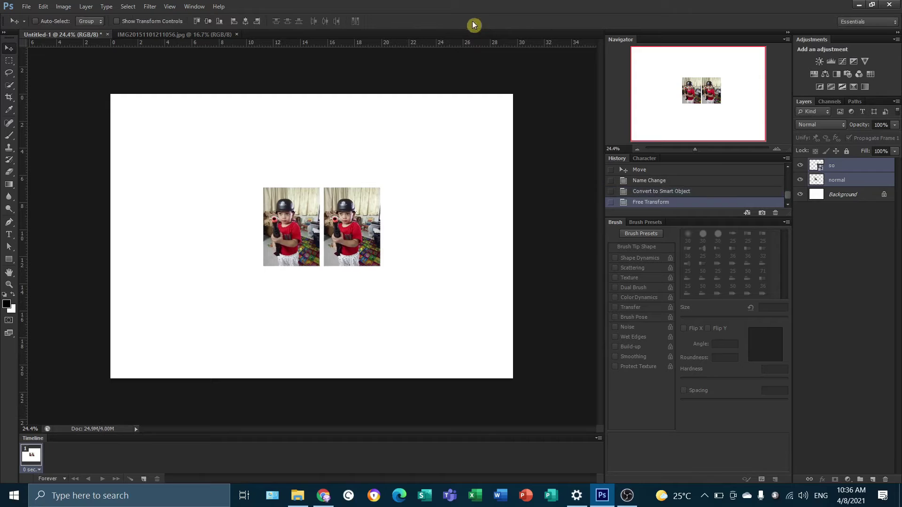
mouse_move(321, 224)
mouse_down()
mouse_move(277, 230)
mouse_move(299, 225)
mouse_up()
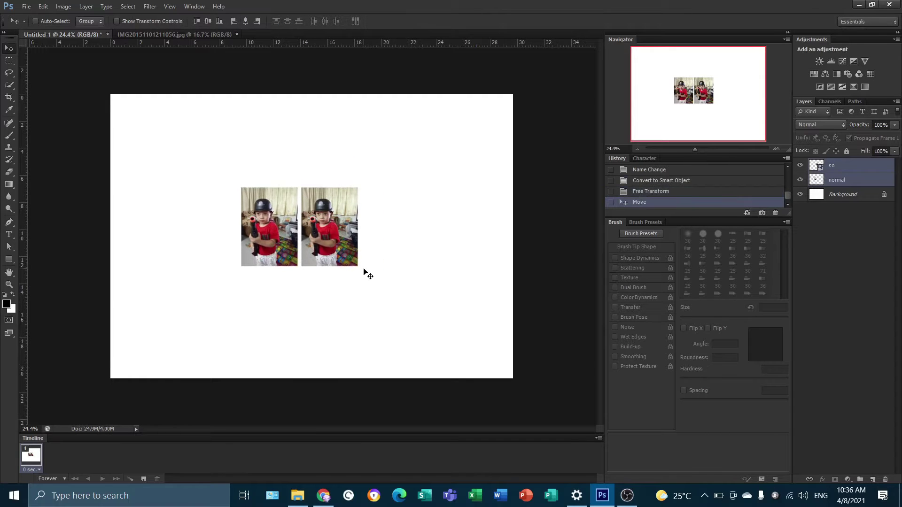
Scale both photos up about 300% to fill most of the canvas
key(ctrl+t)
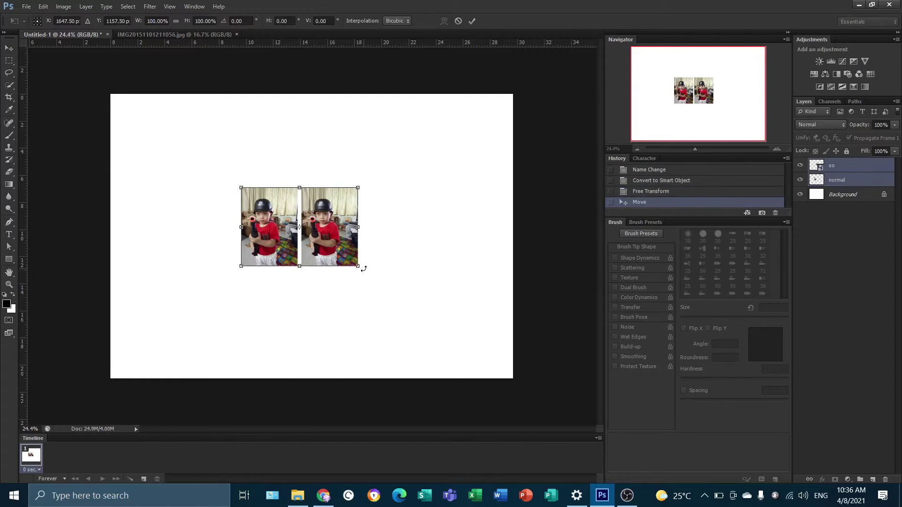
drag(357, 266, 450, 380)
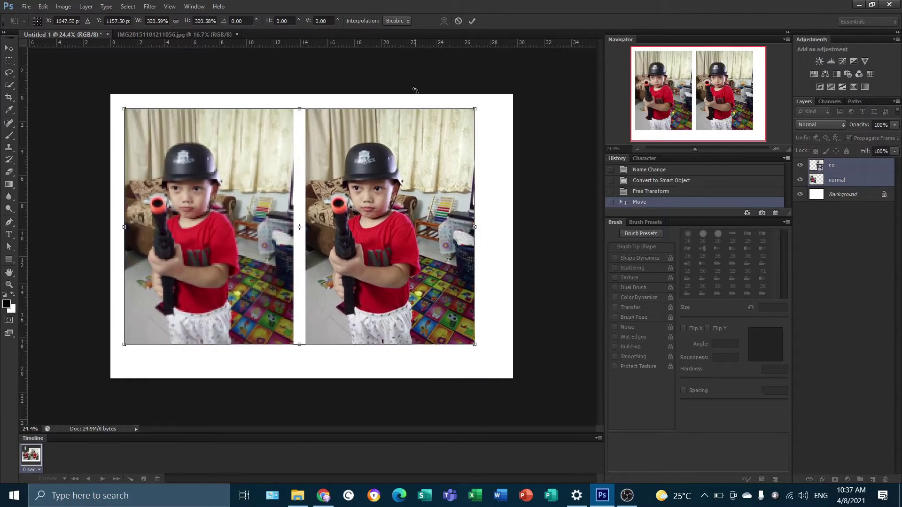
click(472, 21)
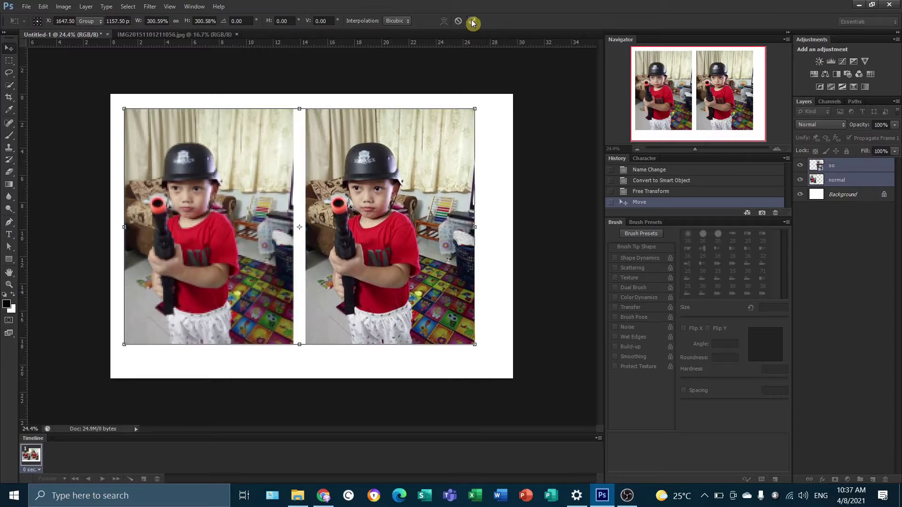
scroll(292, 291, up, 2)
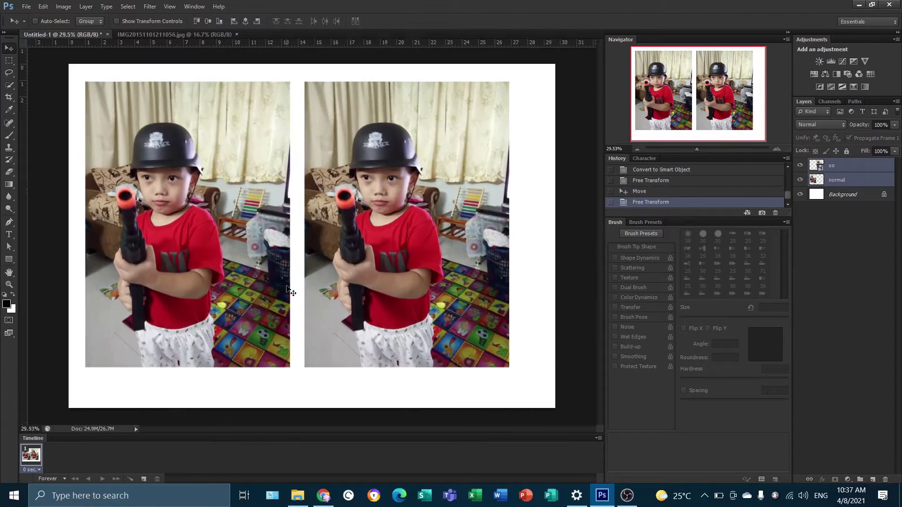
scroll(292, 292, up, 3)
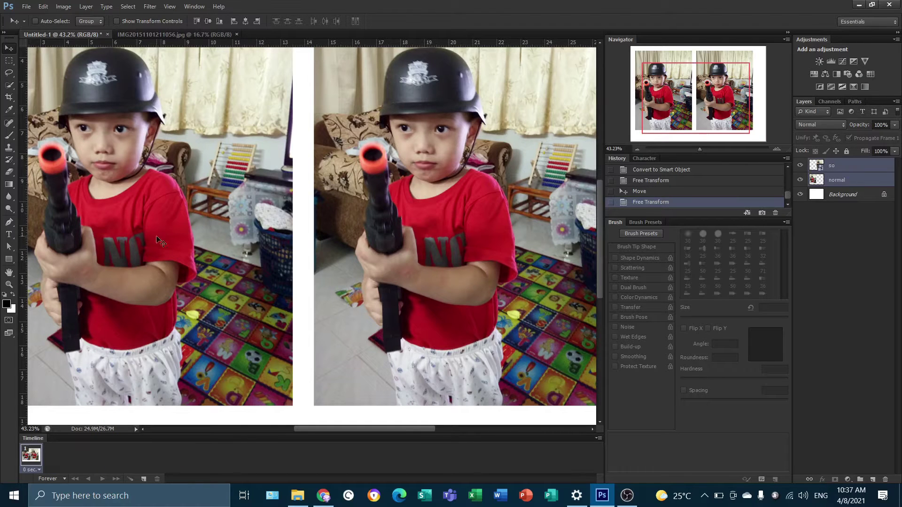
scroll(141, 215, up, 2)
scroll(141, 215, up, 1)
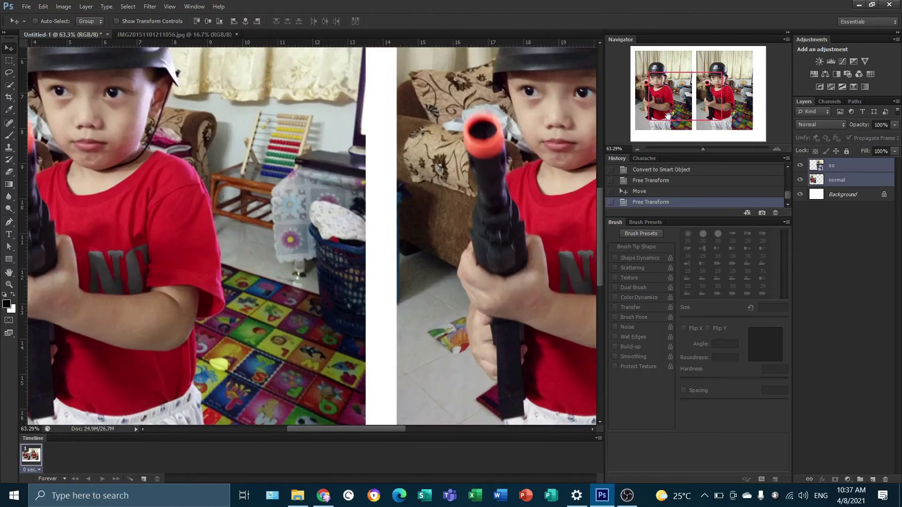
drag(668, 116, 661, 108)
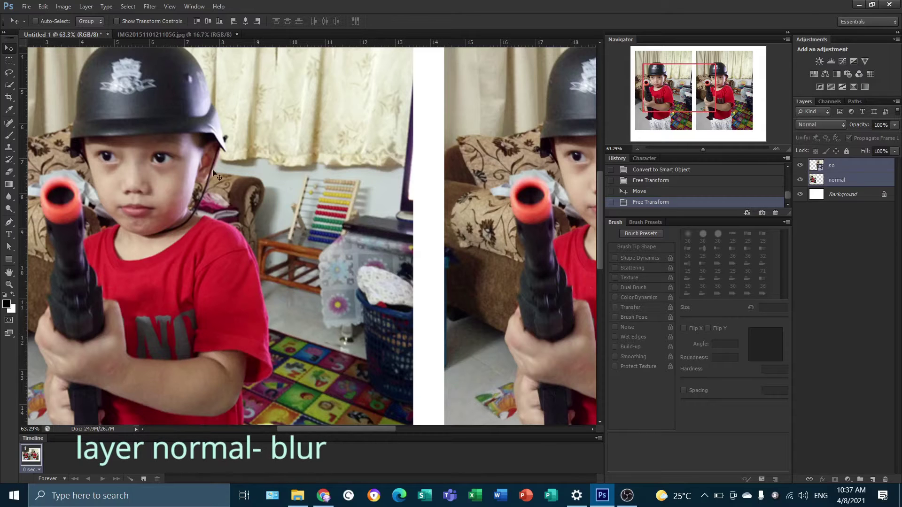
mouse_move(669, 93)
mouse_down()
mouse_move(702, 101)
mouse_move(713, 94)
mouse_up()
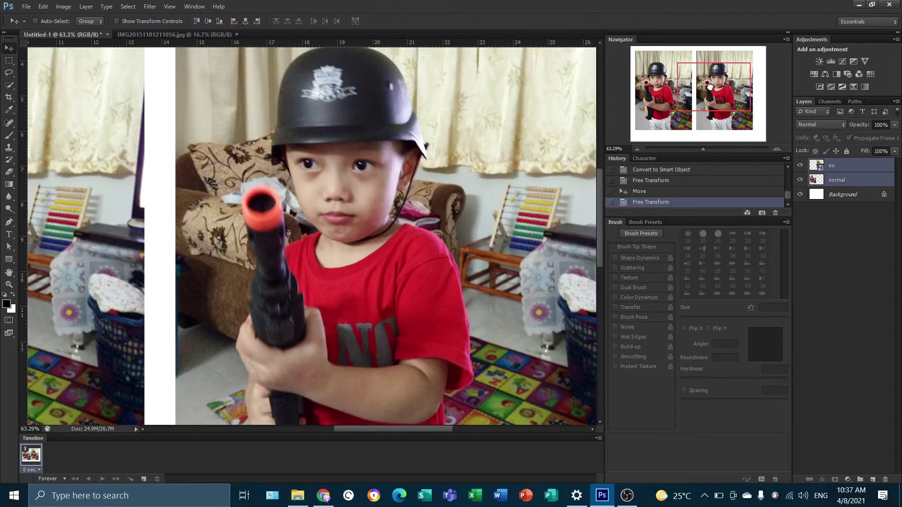
drag(716, 85, 699, 90)
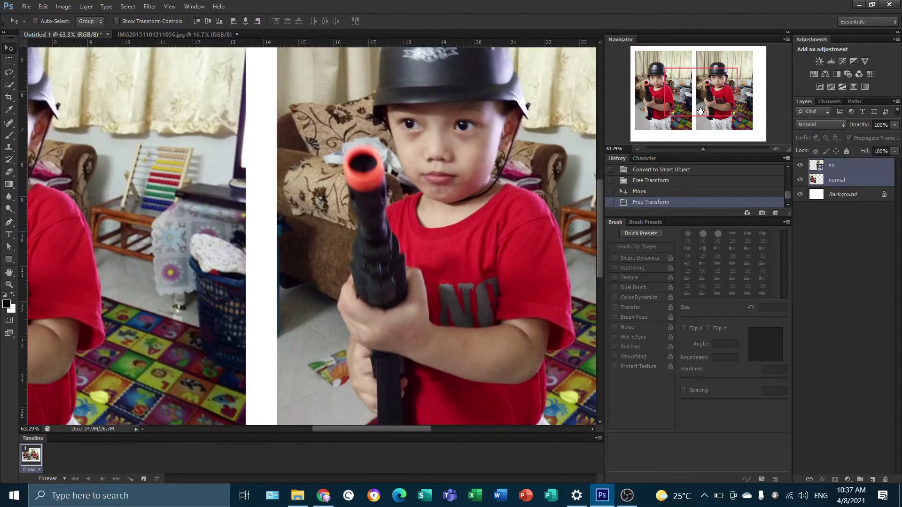
scroll(700, 111, down, 2)
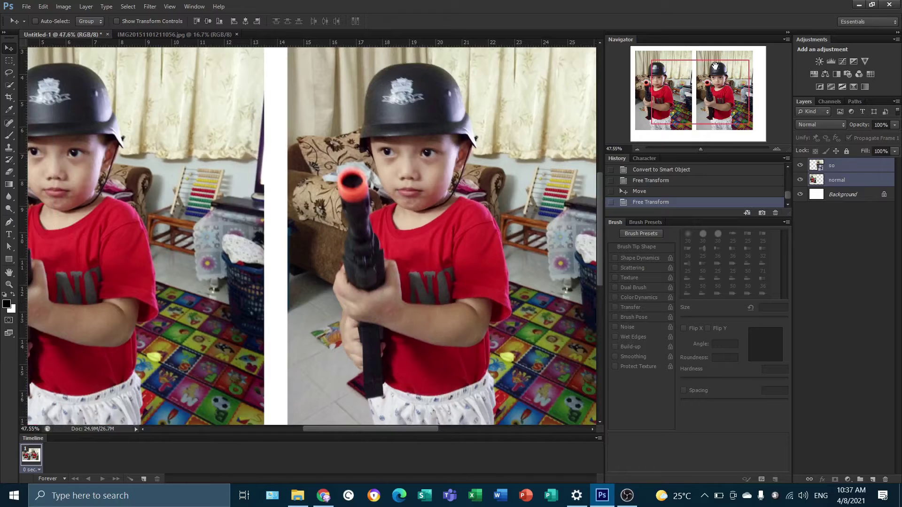
mouse_move(714, 66)
mouse_down()
mouse_move(701, 69)
mouse_move(718, 91)
mouse_up()
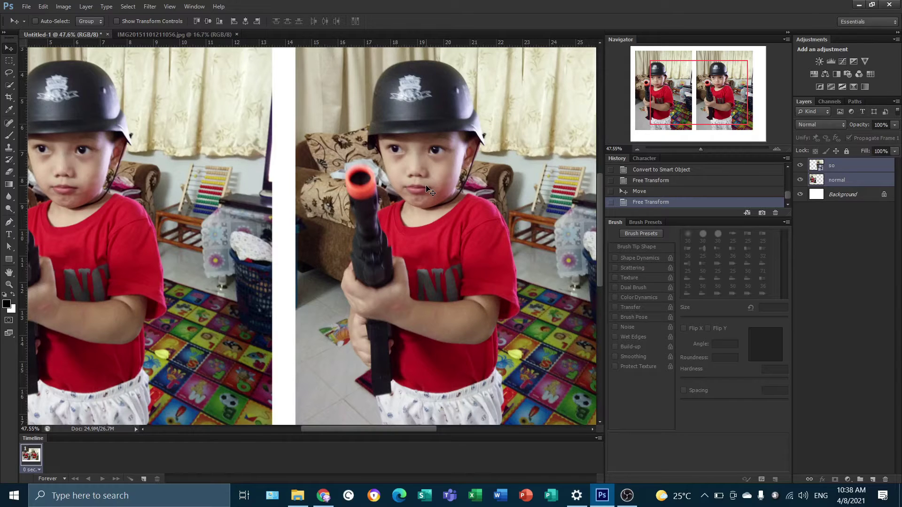
Close the IMG20151101211056.jpg and Untitled-1 documents without saving
click(237, 35)
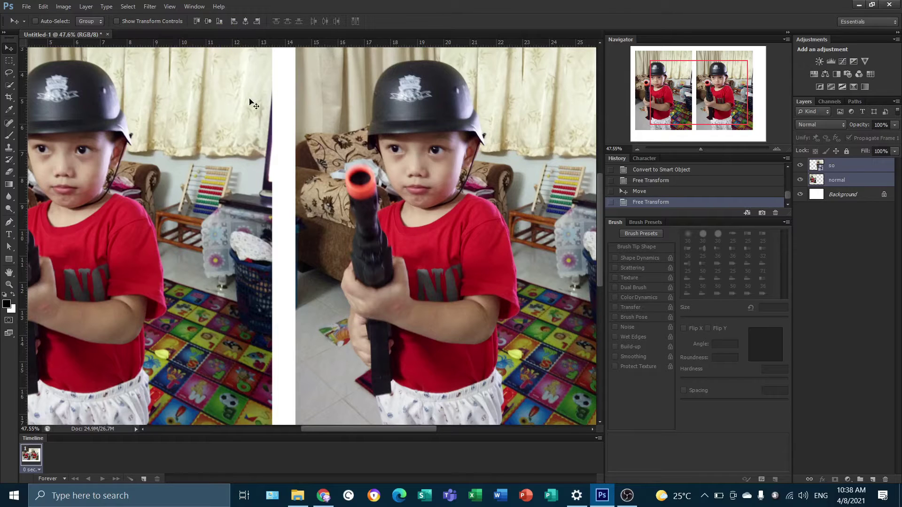
click(107, 35)
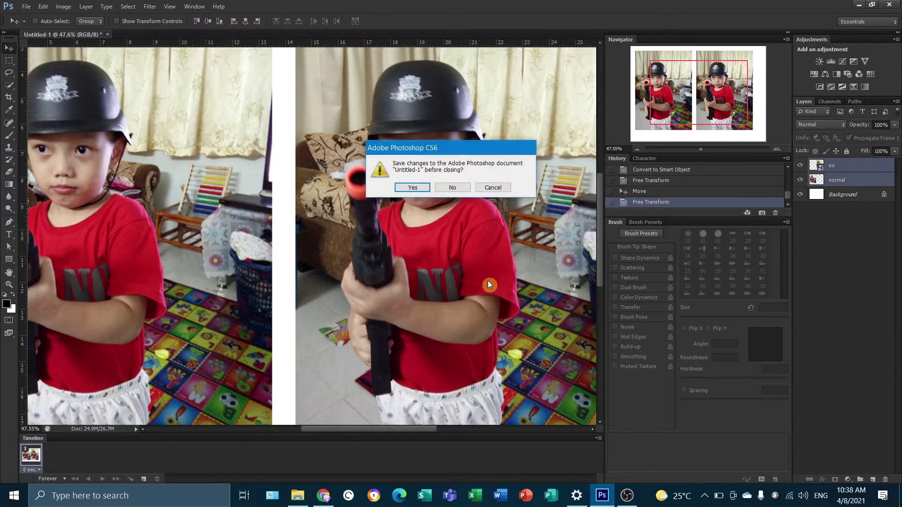
click(449, 187)
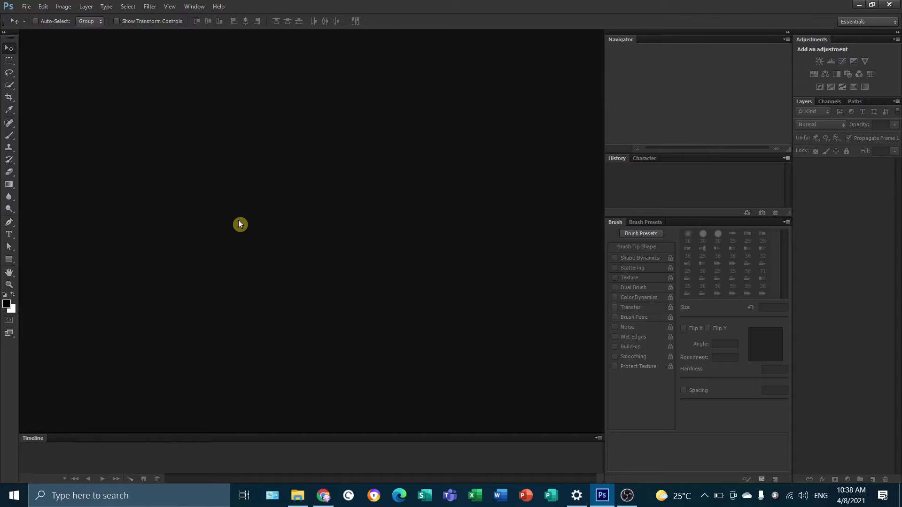
Open the red-sports-car-1.jpg photo
click(27, 6)
click(30, 27)
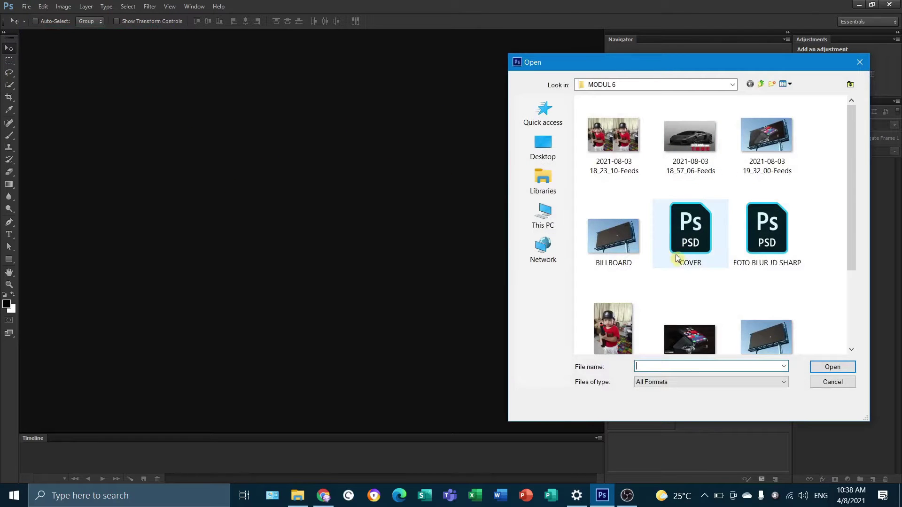
scroll(750, 247, down, 2)
click(613, 322)
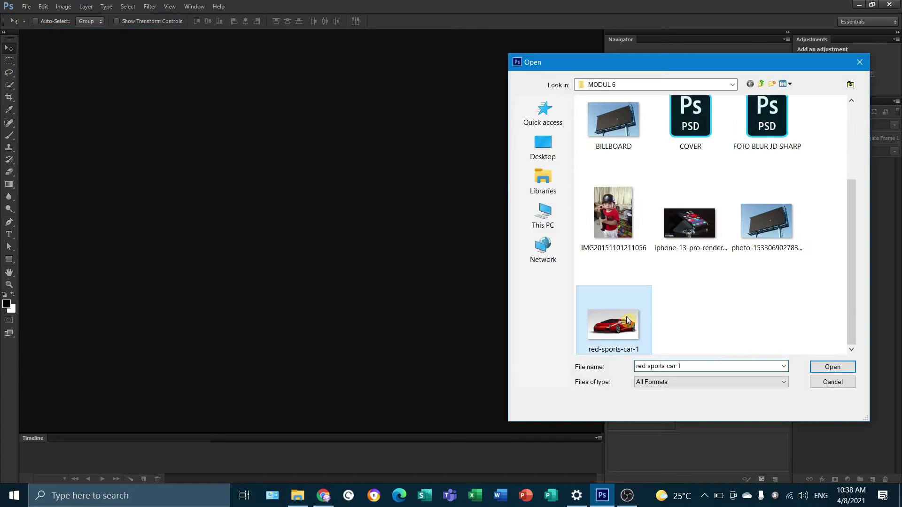
click(832, 366)
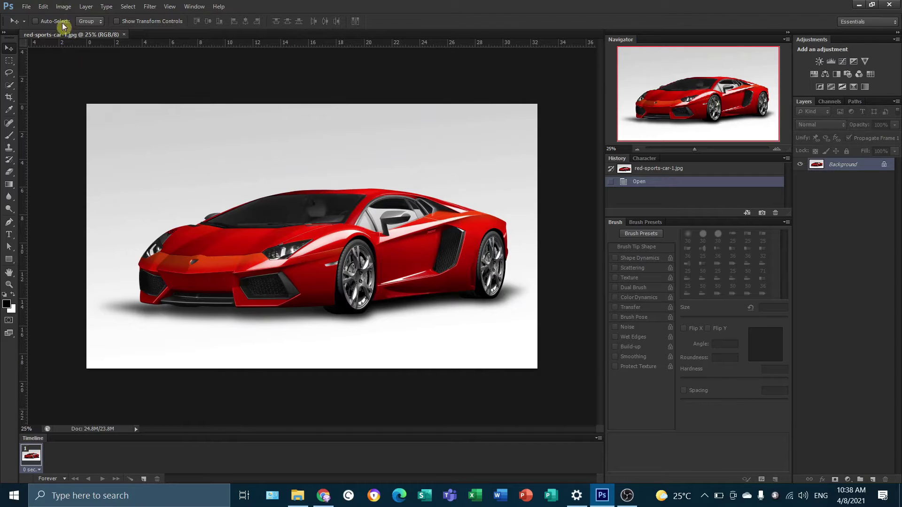
Desaturate the red sports car photo to grayscale
click(62, 10)
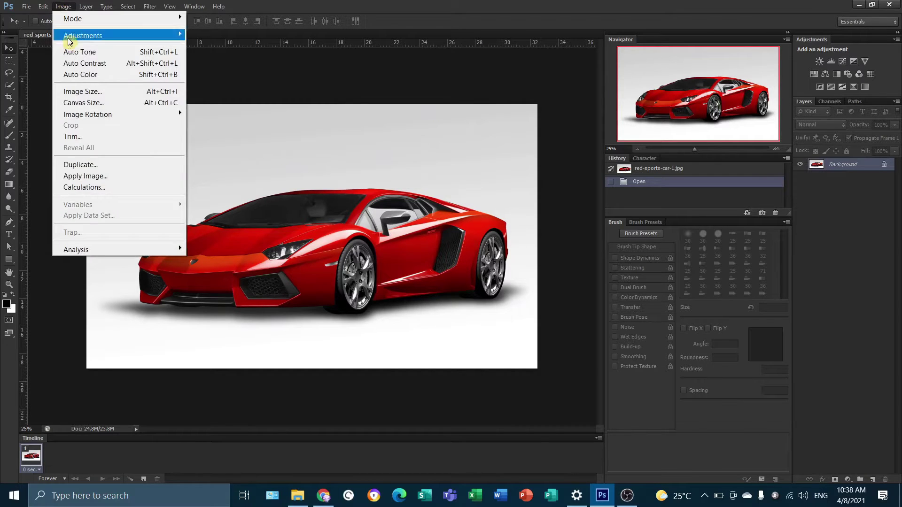
mouse_move(83, 35)
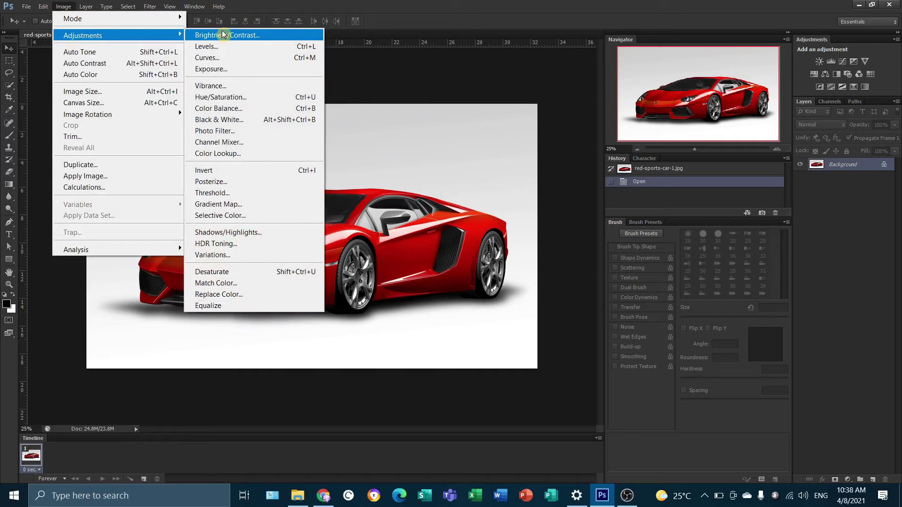
click(261, 273)
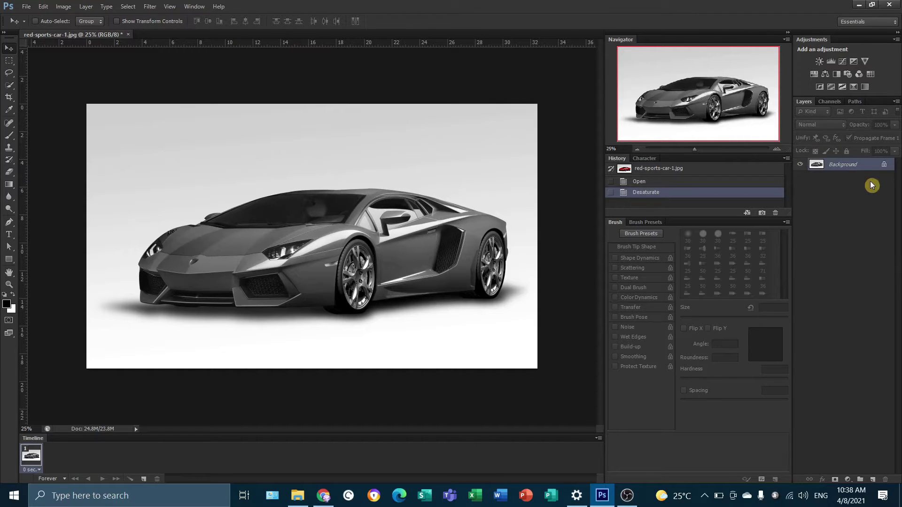
Add an empty layer above the car photo named 'gradient' and make it active
click(873, 481)
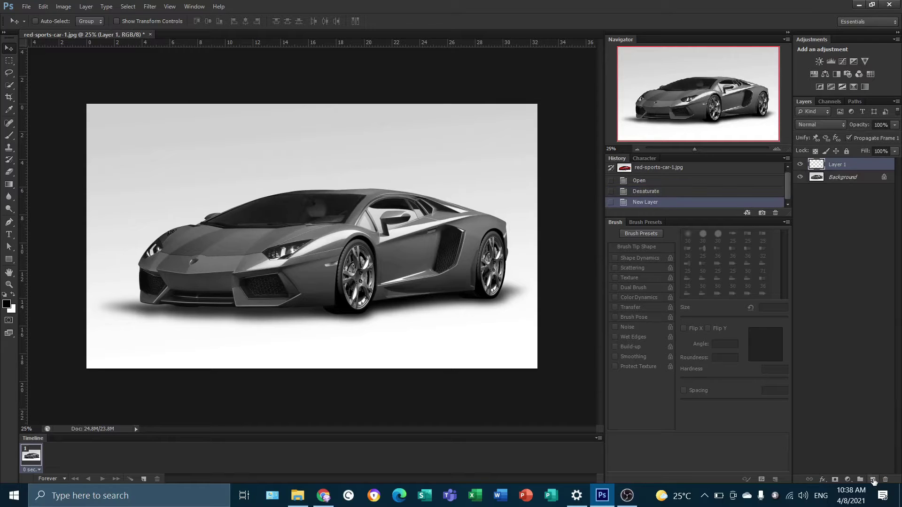
double_click(838, 165)
text(gradient)
click(841, 175)
click(840, 164)
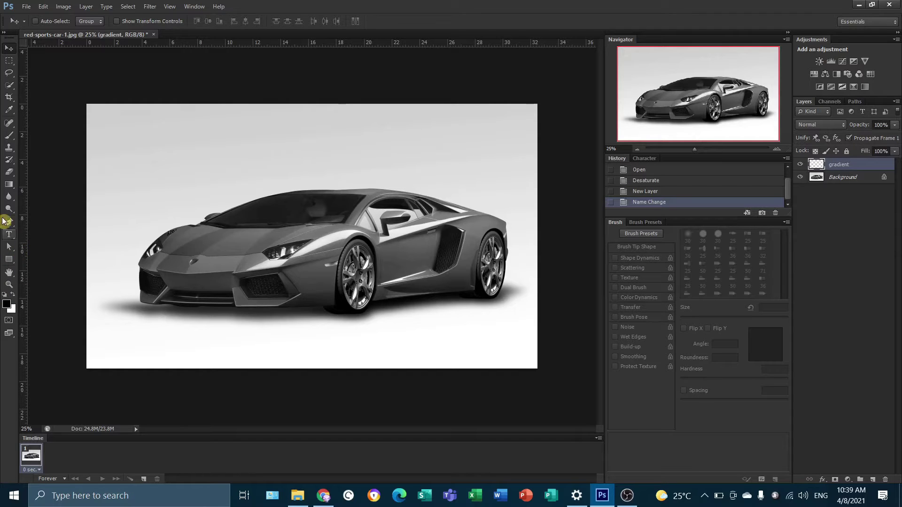
Set the Gradient tool to a black Foreground to Transparent gradient
click(12, 186)
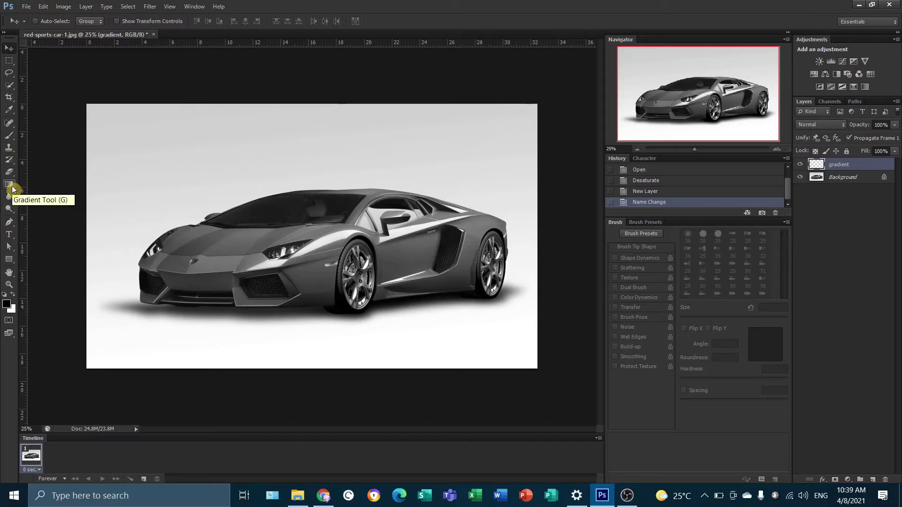
click(11, 189)
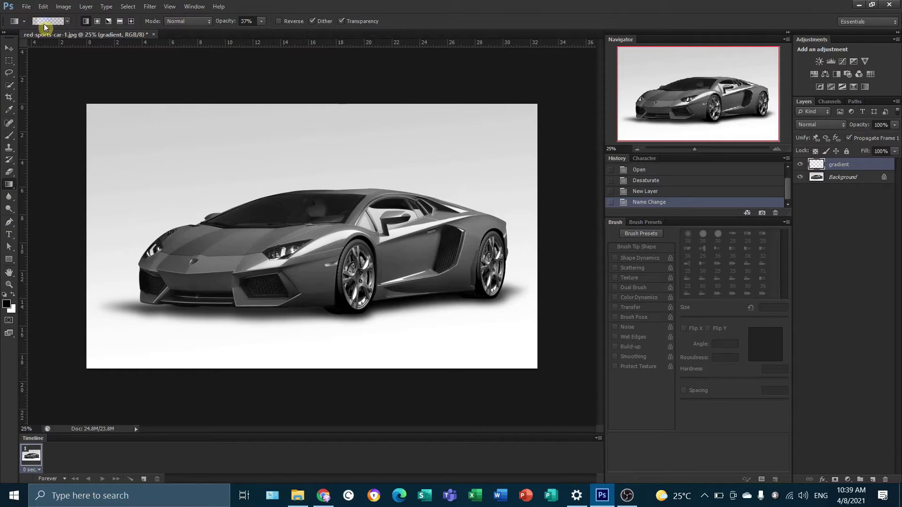
click(45, 23)
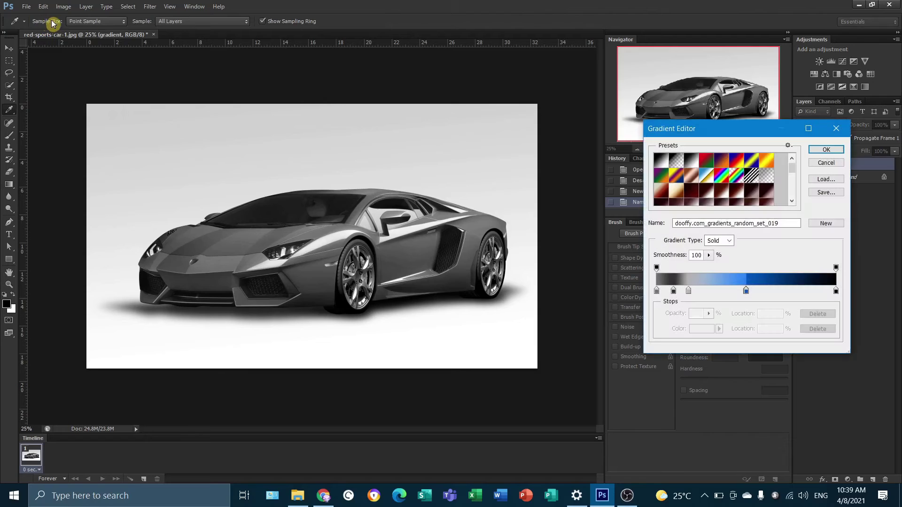
click(678, 164)
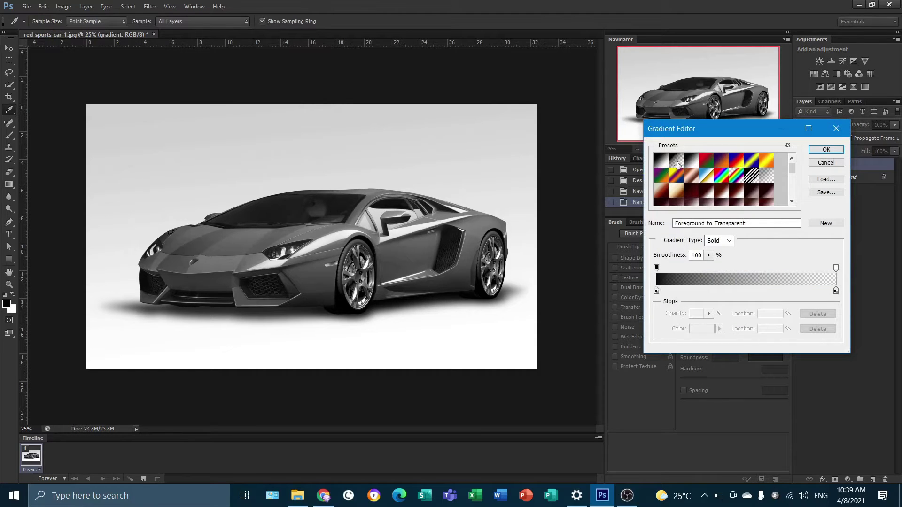
click(657, 291)
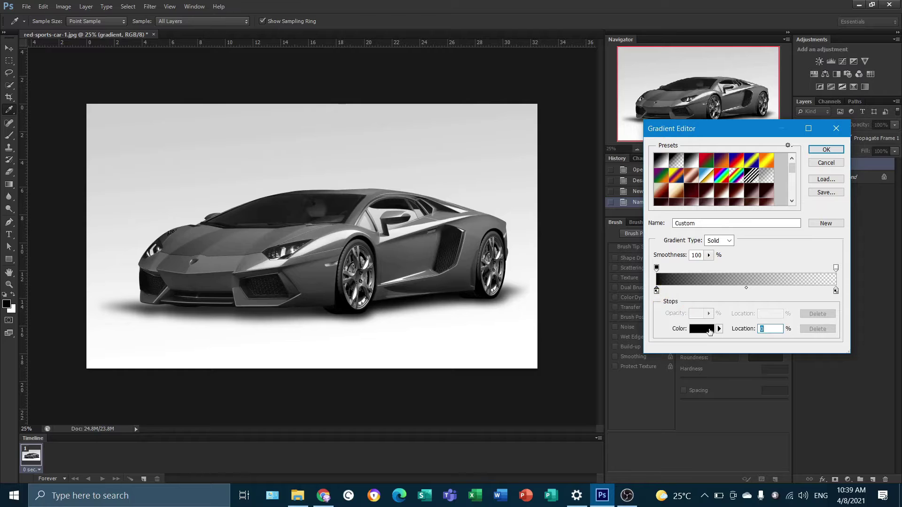
click(704, 329)
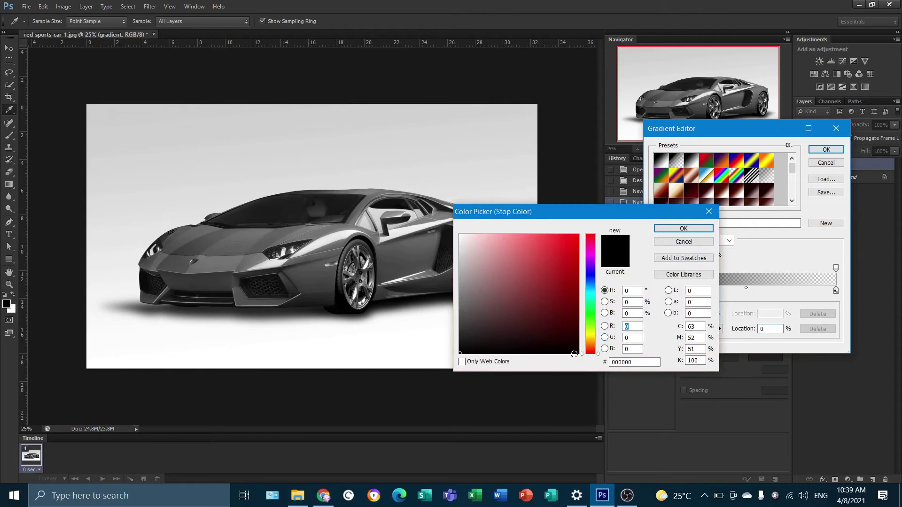
click(682, 229)
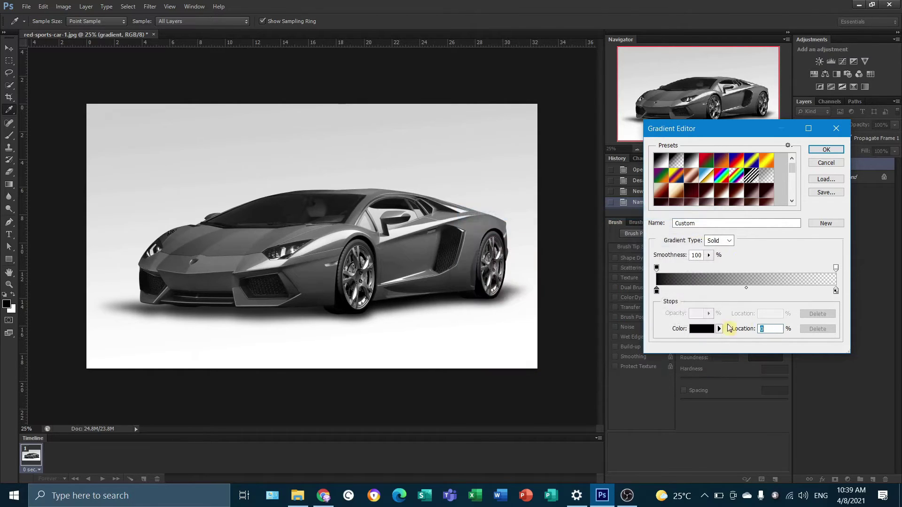
click(826, 150)
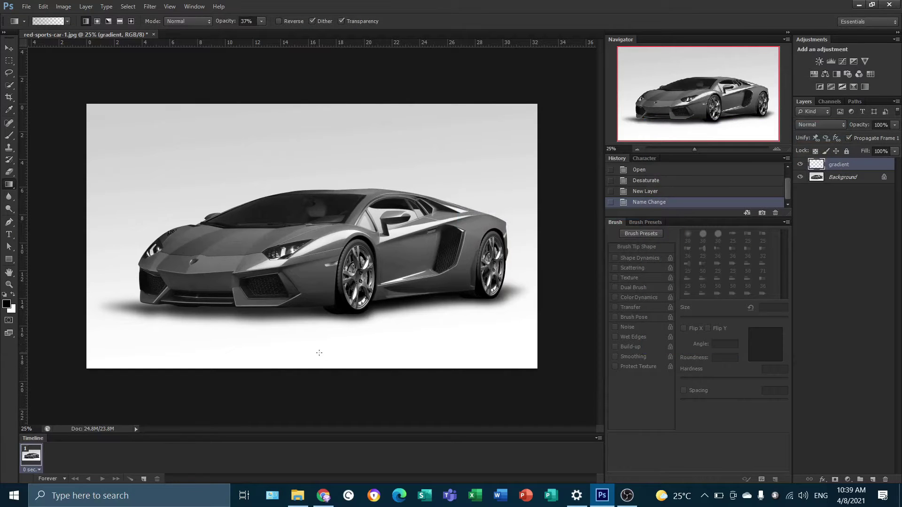
Draw a bottom-to-top darkening gradient and compare the image with and without it
drag(318, 293, 314, 117)
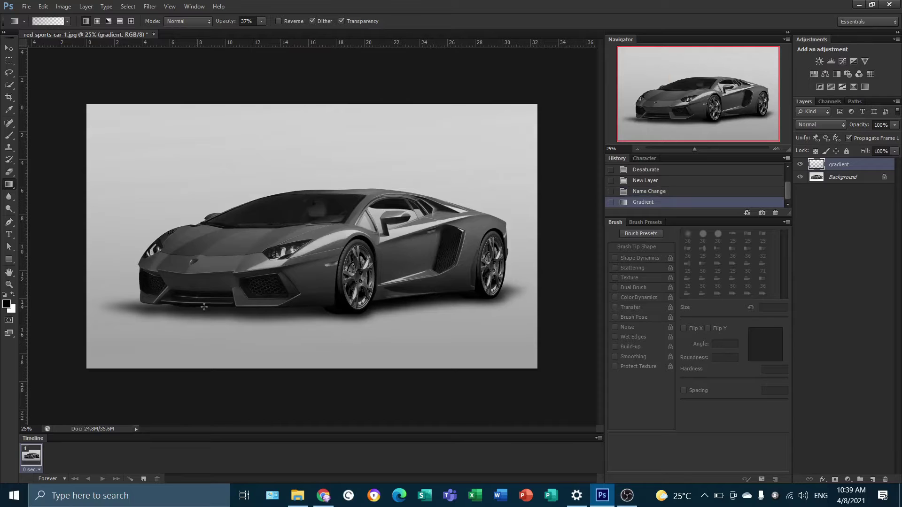
click(636, 193)
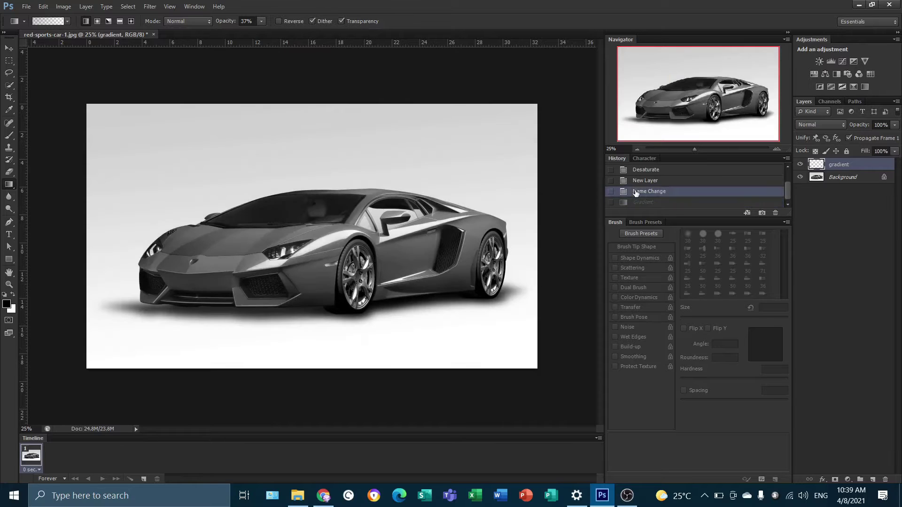
click(637, 202)
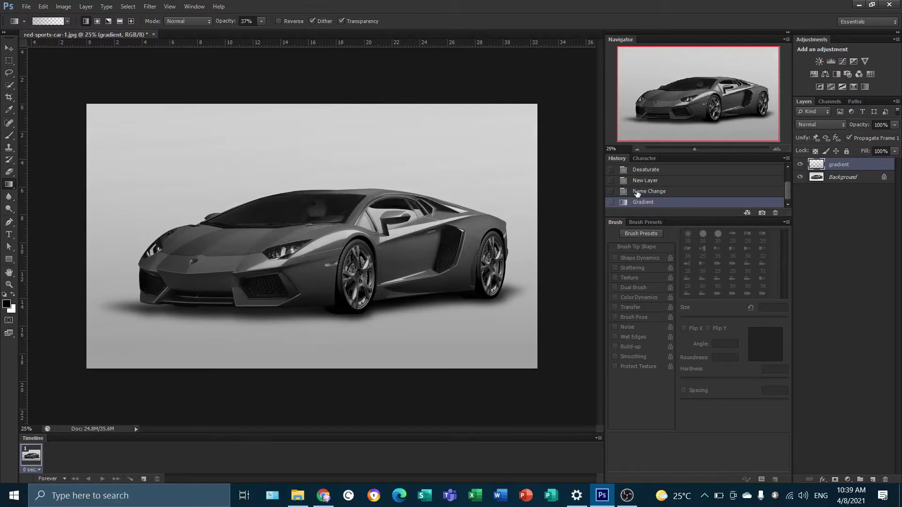
click(637, 192)
Set the gradient layer's blend mode to Multiply and add an empty Layer 1 above it
click(842, 125)
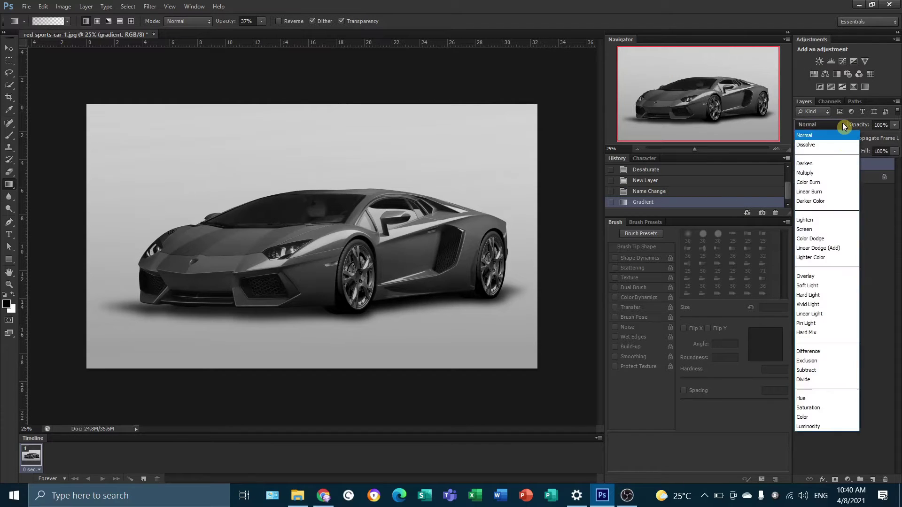
click(836, 174)
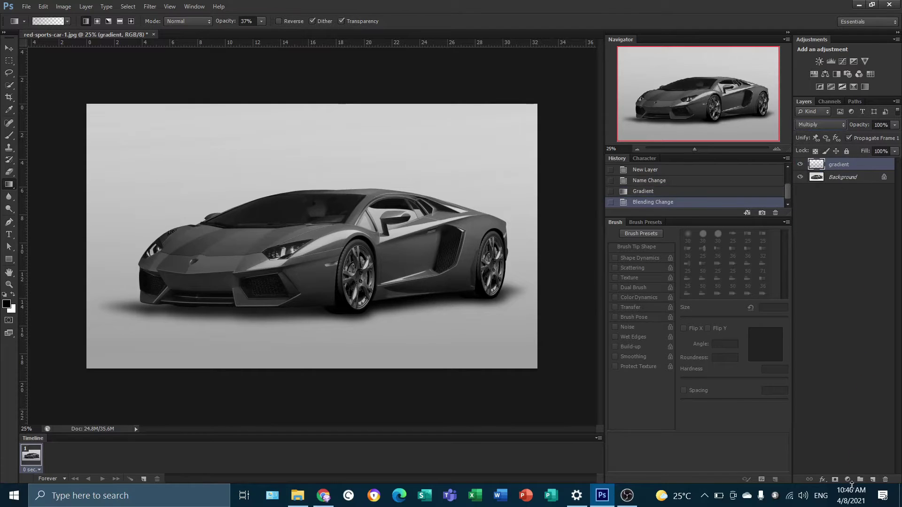
click(872, 480)
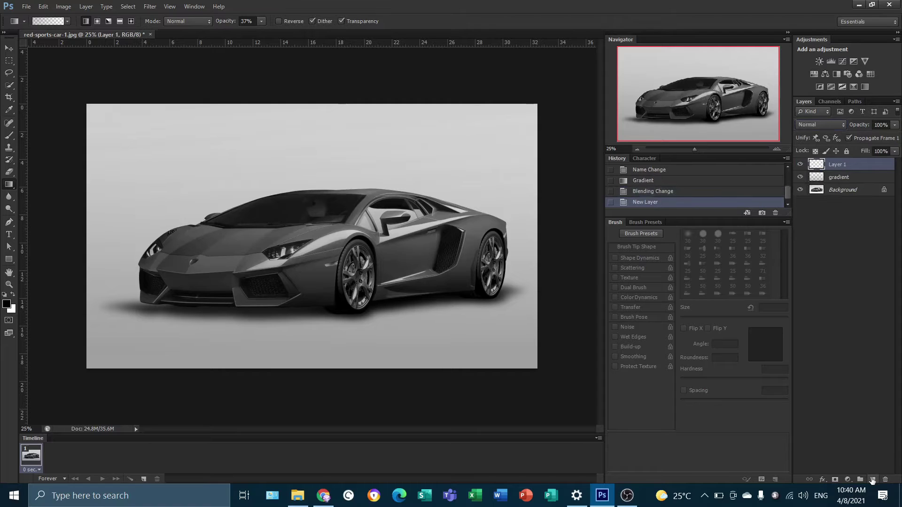
Add a black DREAM text layer above the car near the top of the image
click(9, 235)
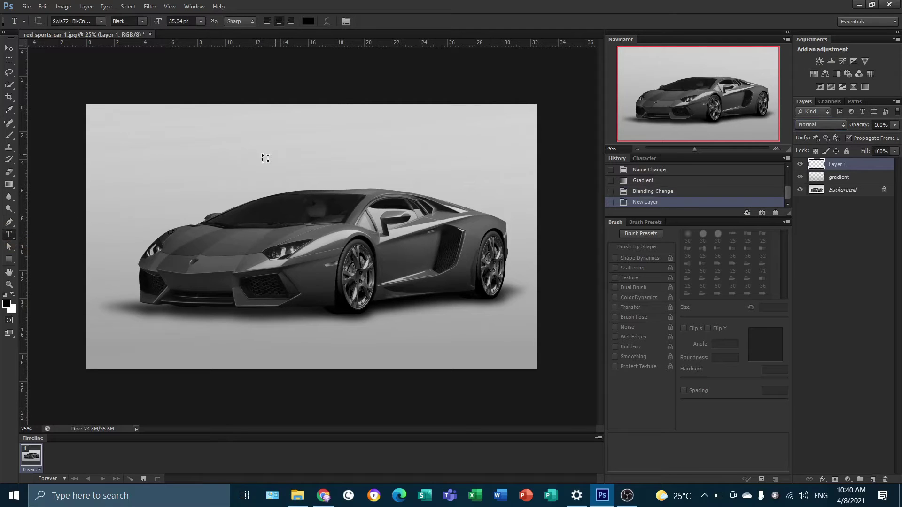
click(263, 150)
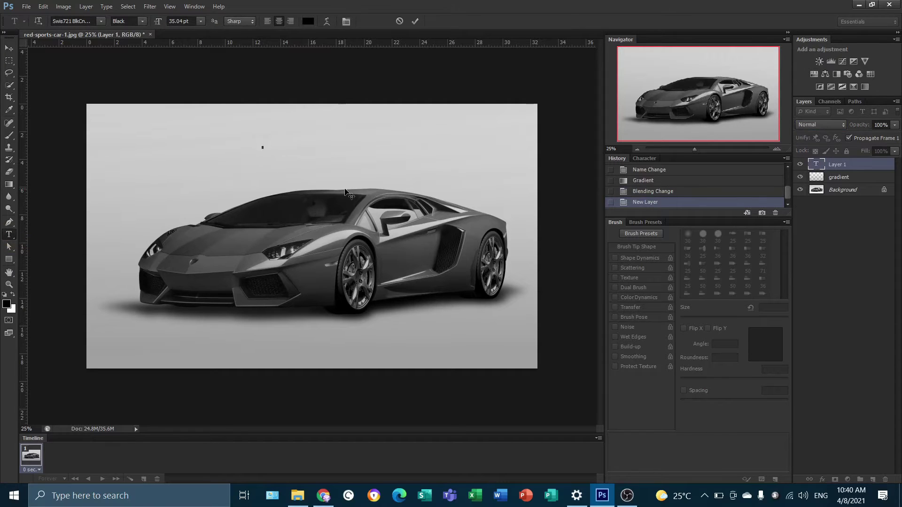
text(d)
key(BackSpace)
text(DREAM)
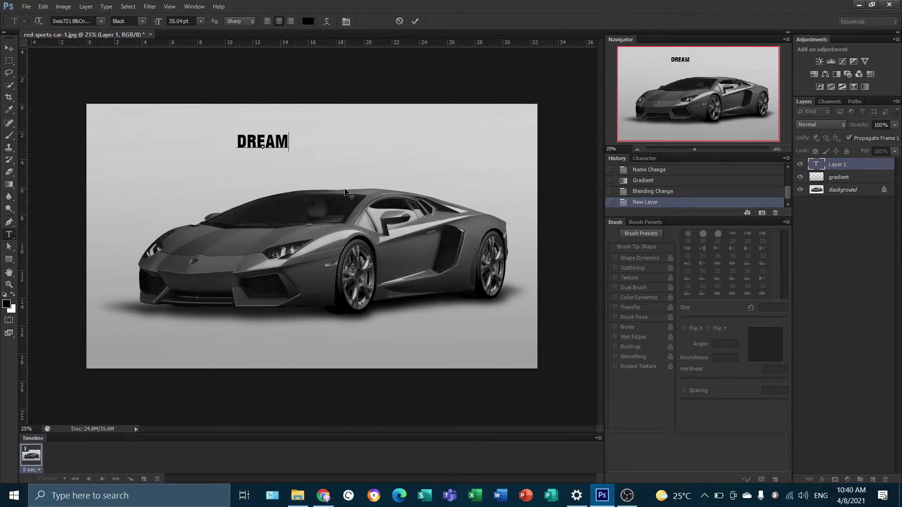
click(415, 20)
click(9, 48)
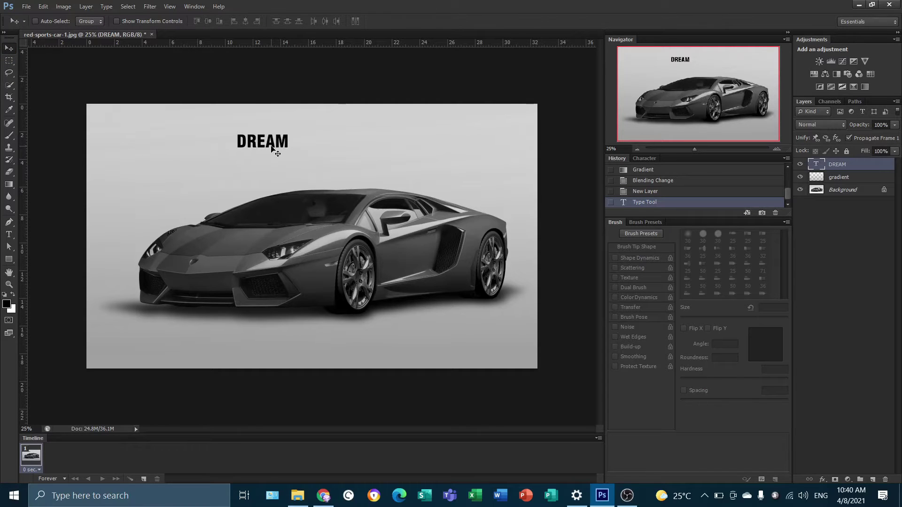
Scale the DREAM text up to about 249% and reopen it for editing
key(ctrl+t)
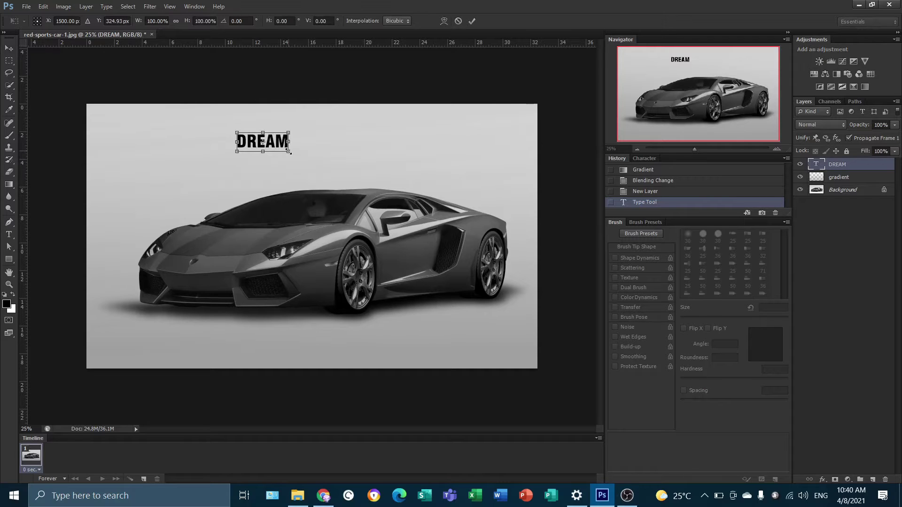
drag(289, 151, 317, 181)
click(473, 22)
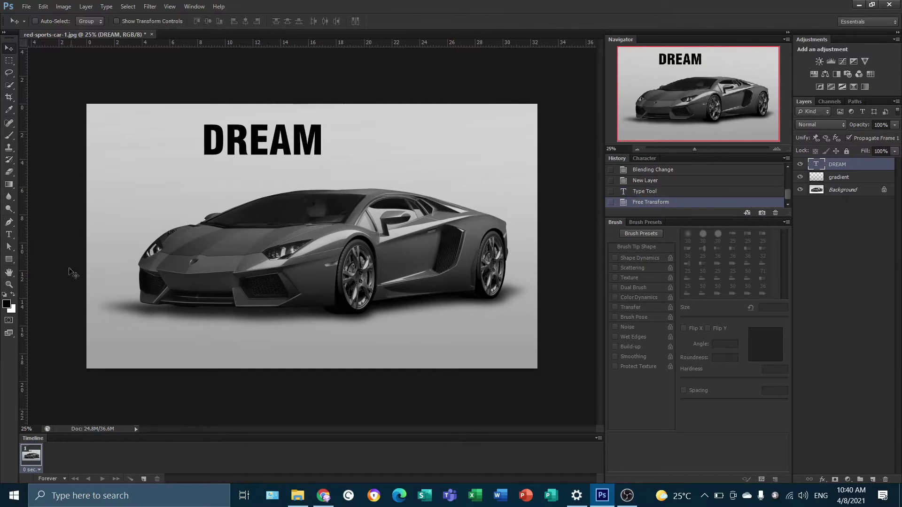
click(9, 235)
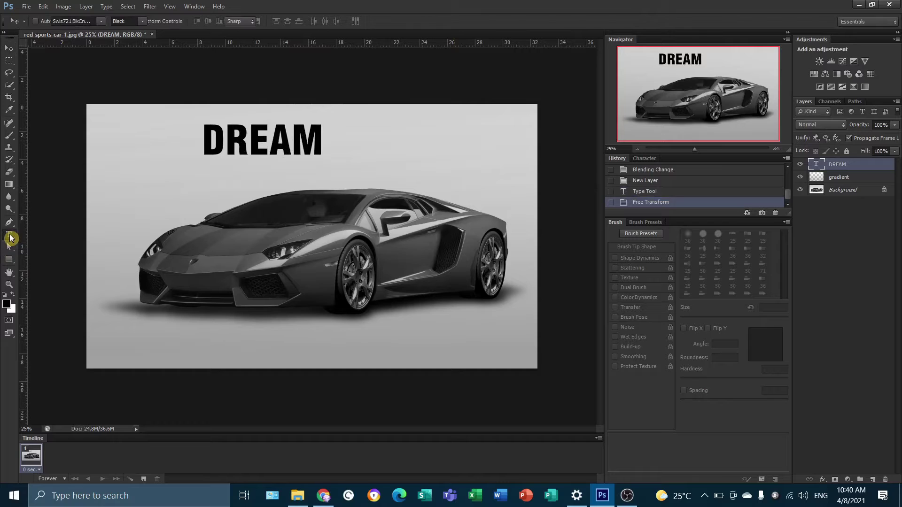
click(261, 145)
Recolour DREAM white and move it down across the lower middle of the car
drag(202, 144, 324, 143)
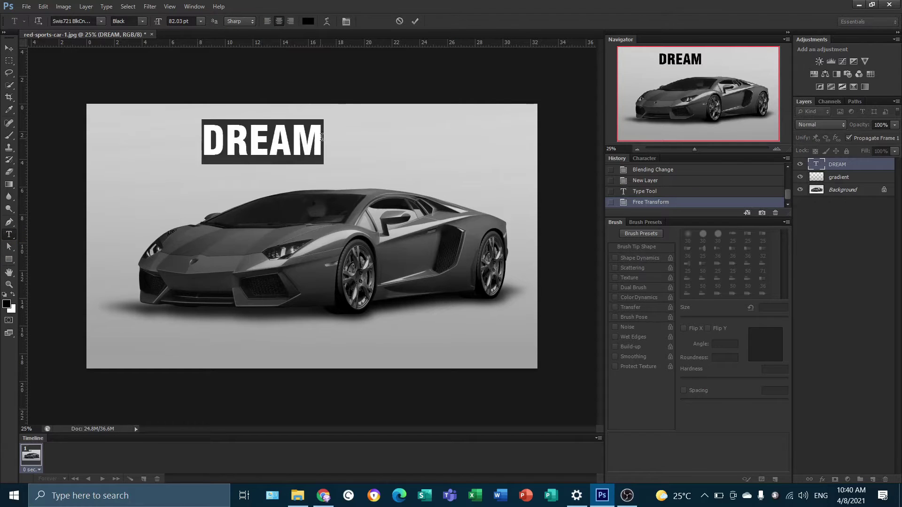
click(307, 22)
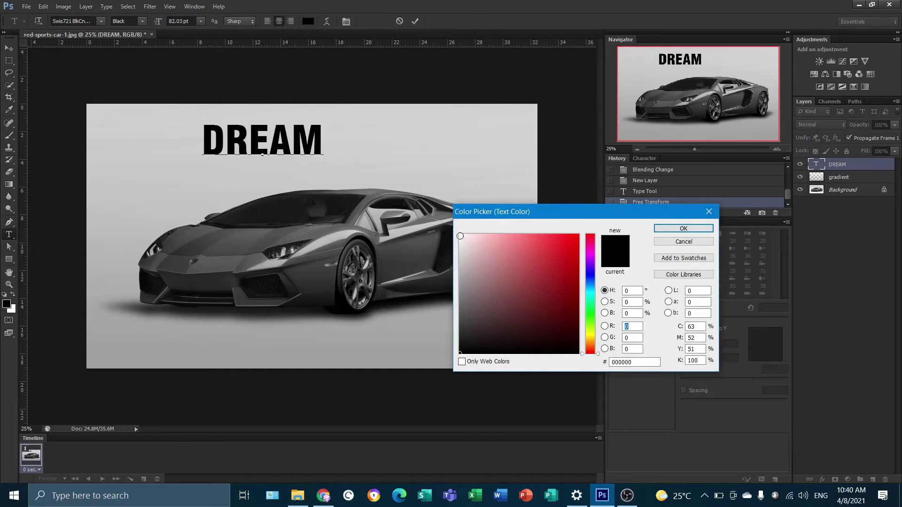
click(460, 235)
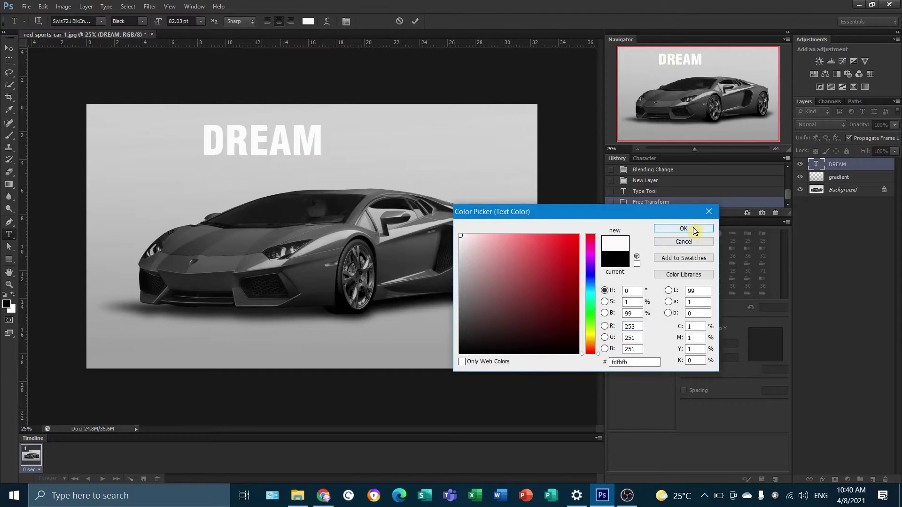
click(684, 228)
click(418, 23)
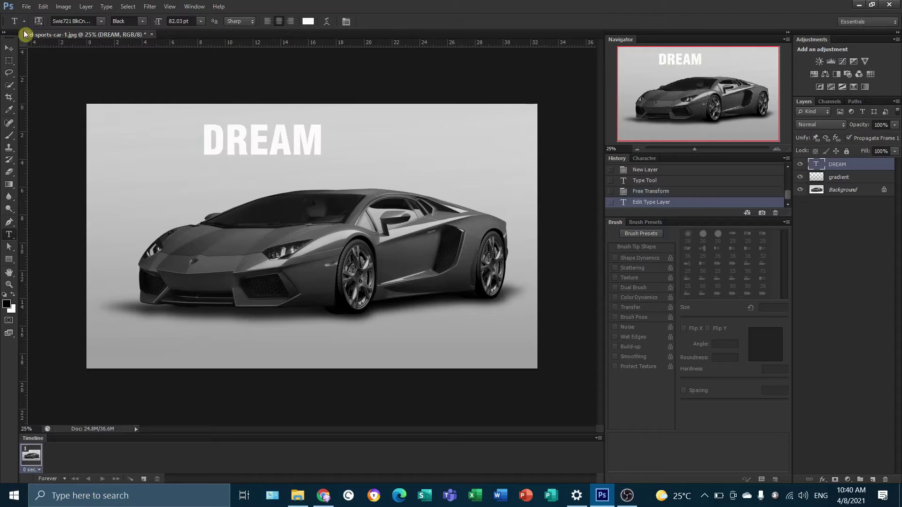
click(9, 48)
drag(297, 137, 411, 306)
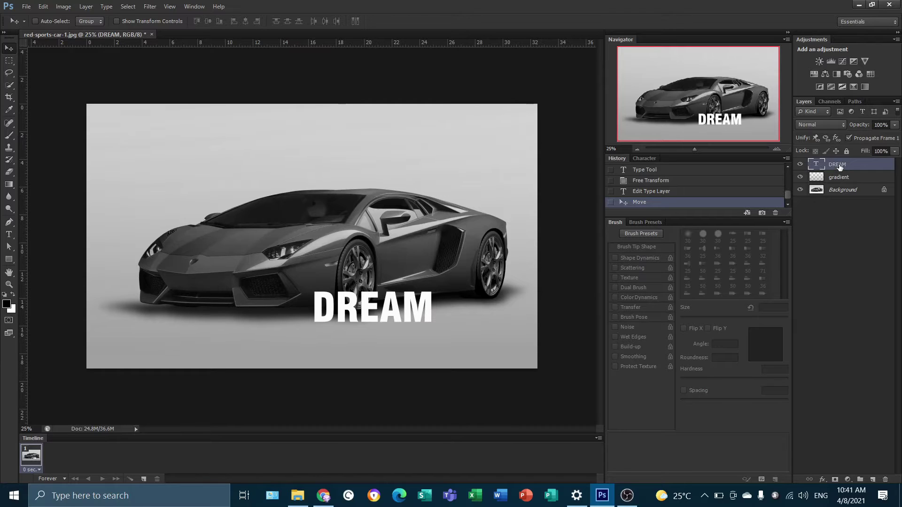
Duplicate the DREAM layer and retype the copy as COME
key(ctrl+j)
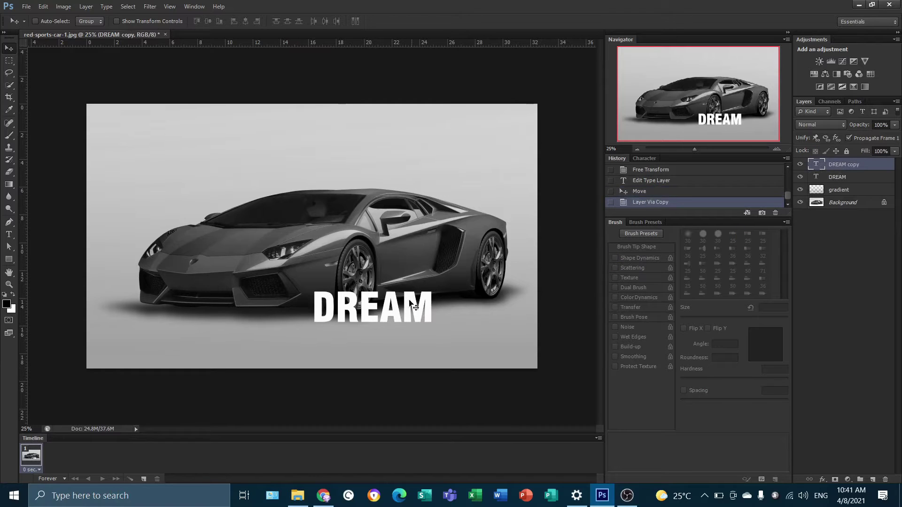
drag(395, 306, 476, 270)
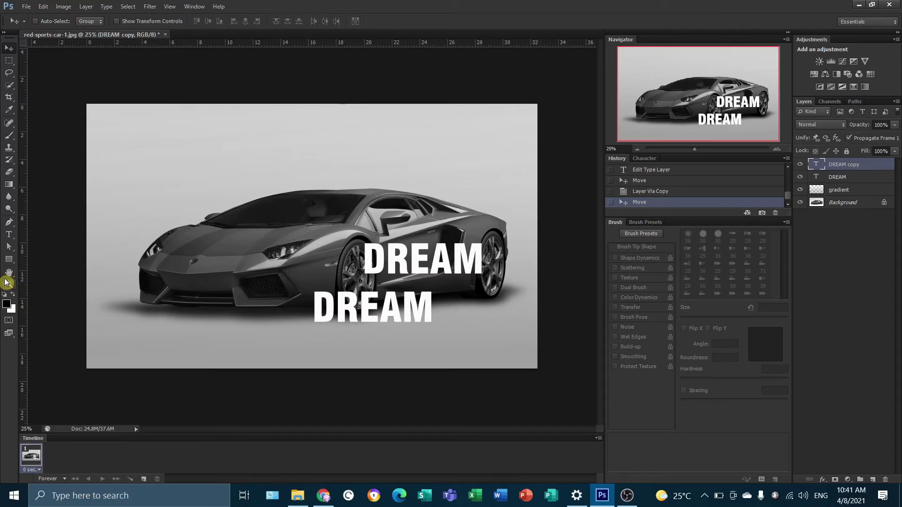
click(9, 235)
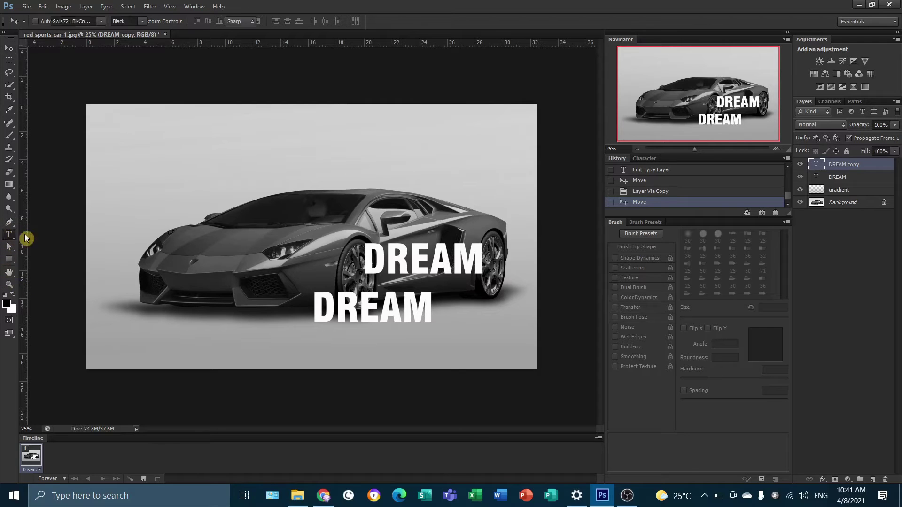
click(425, 262)
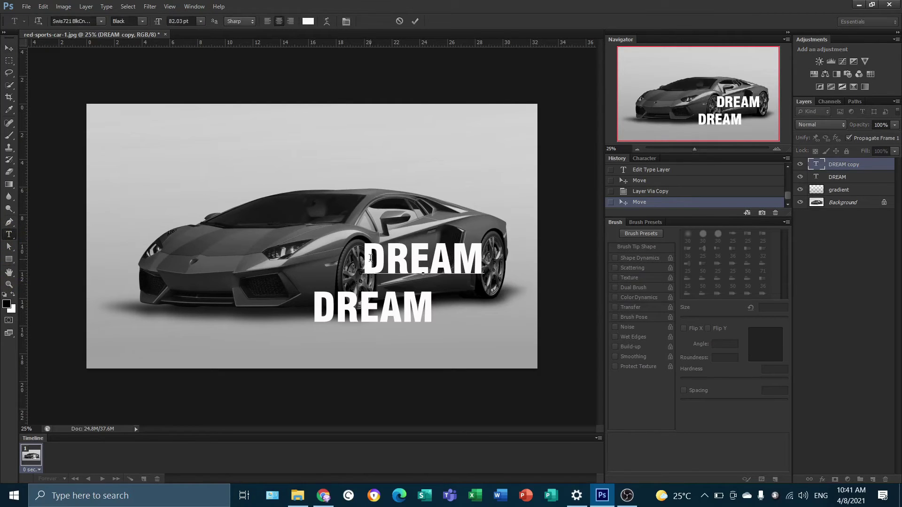
drag(368, 259, 490, 253)
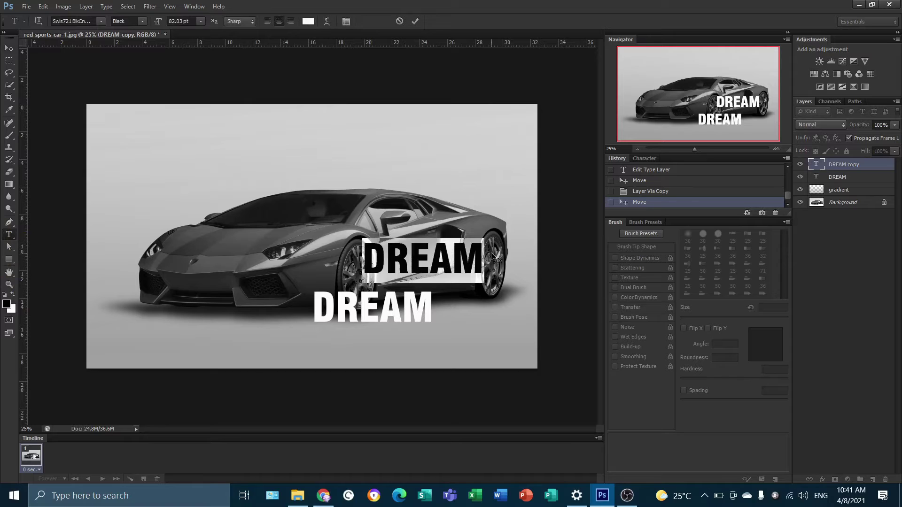
text(CO)
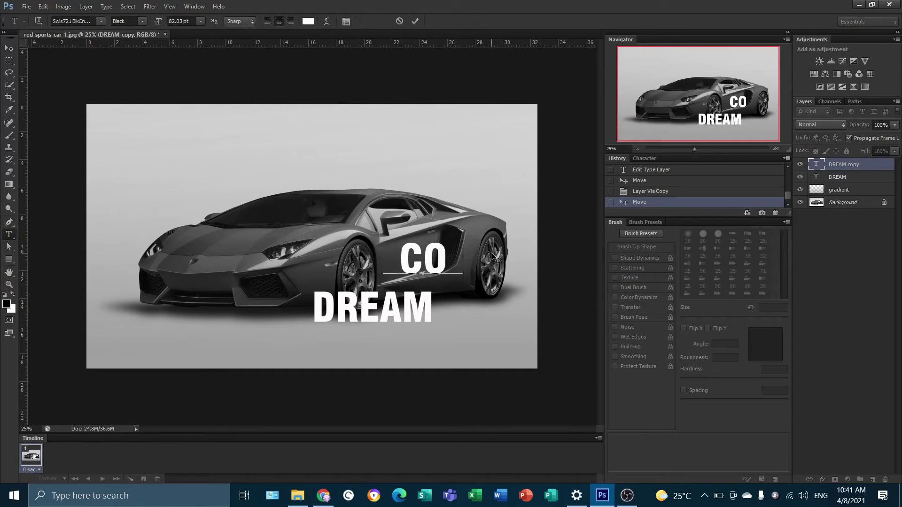
text(ME)
key(ctrl+a)
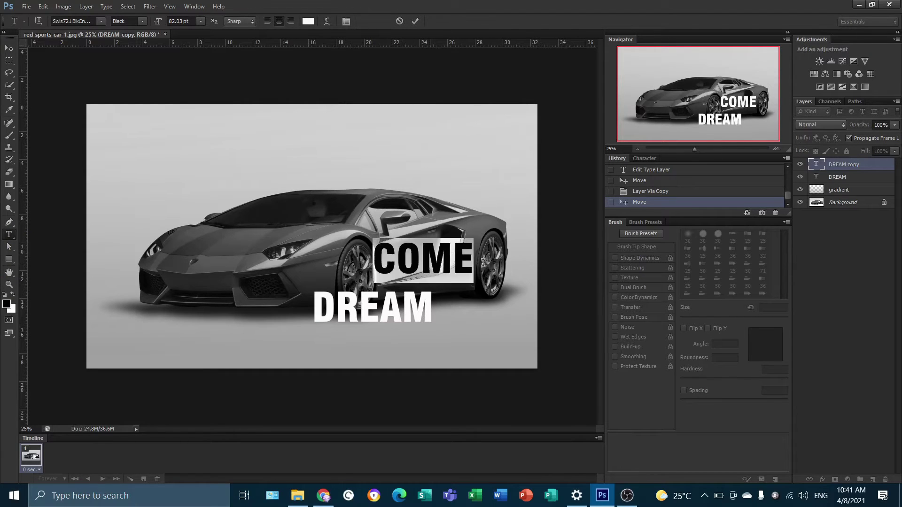
click(415, 23)
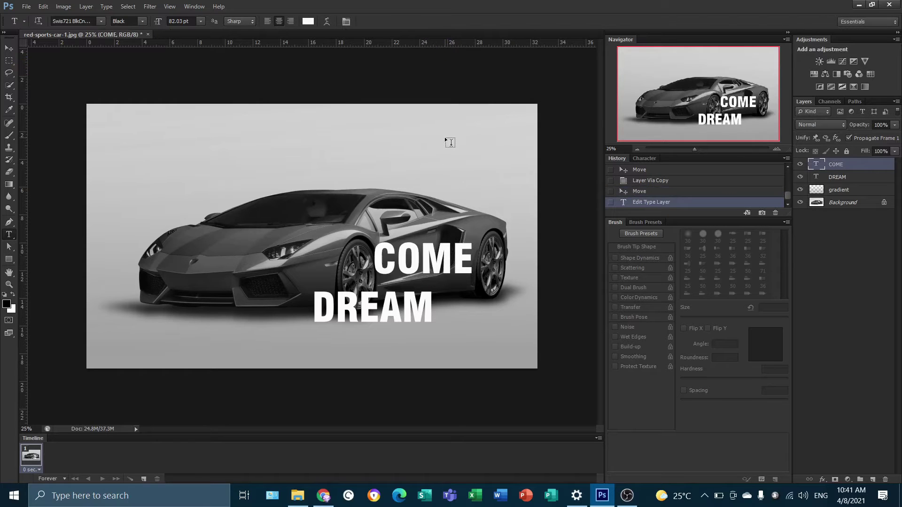
Shrink COME to about 58% and place it just right of DREAM
key(ctrl+t)
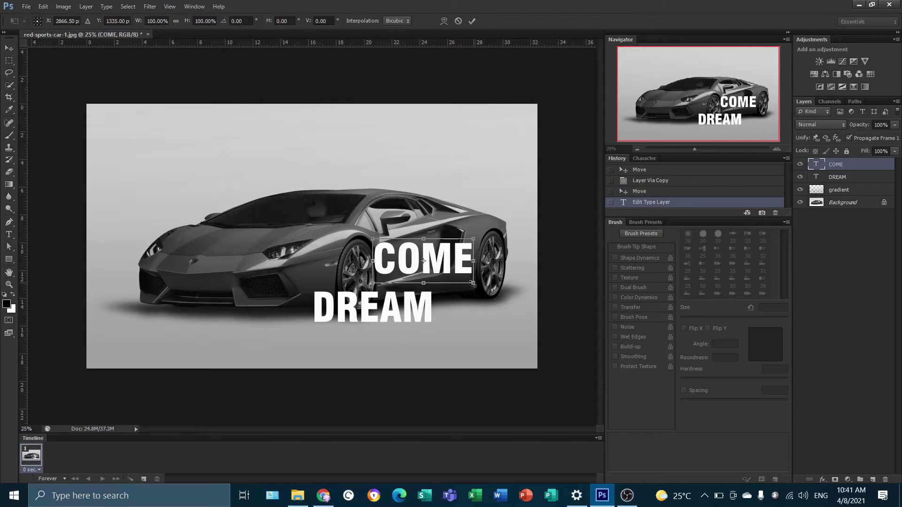
drag(473, 284, 452, 274)
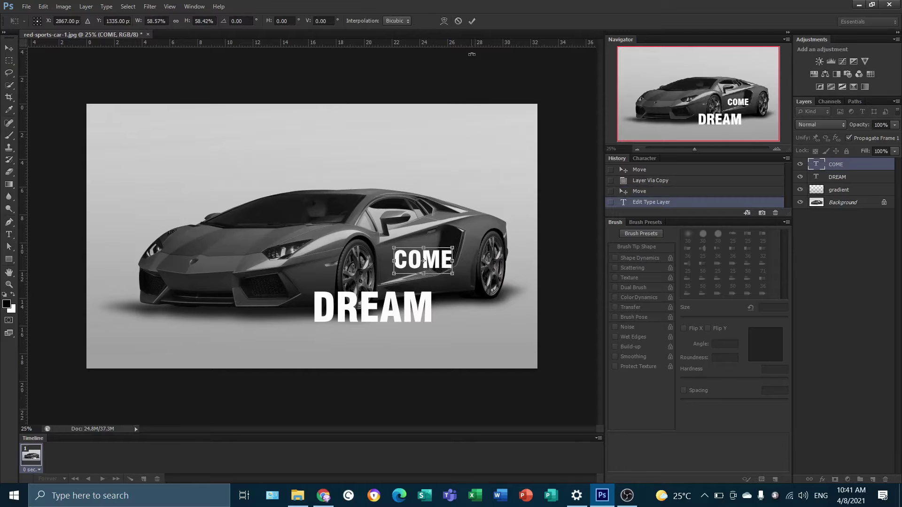
click(471, 21)
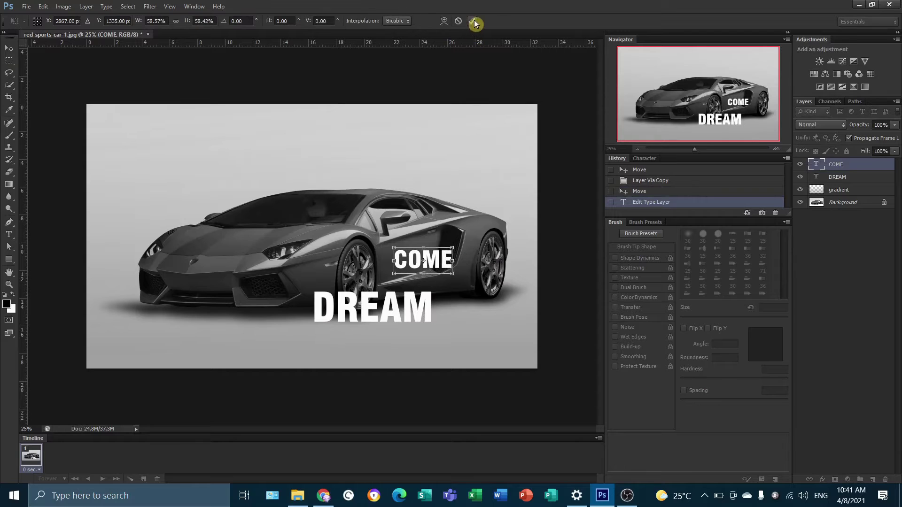
click(10, 49)
drag(429, 262, 474, 315)
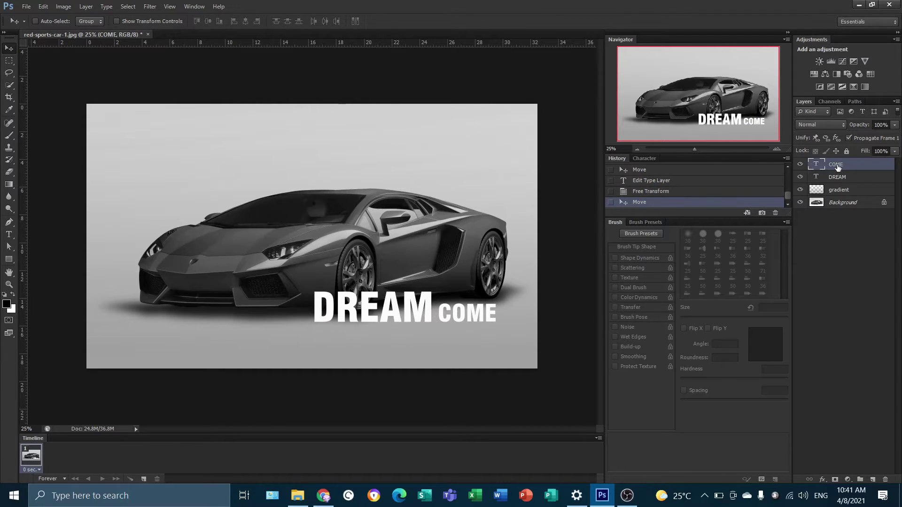
Duplicate COME below DREAM and retype the copy as TRUE
key(ctrl+j)
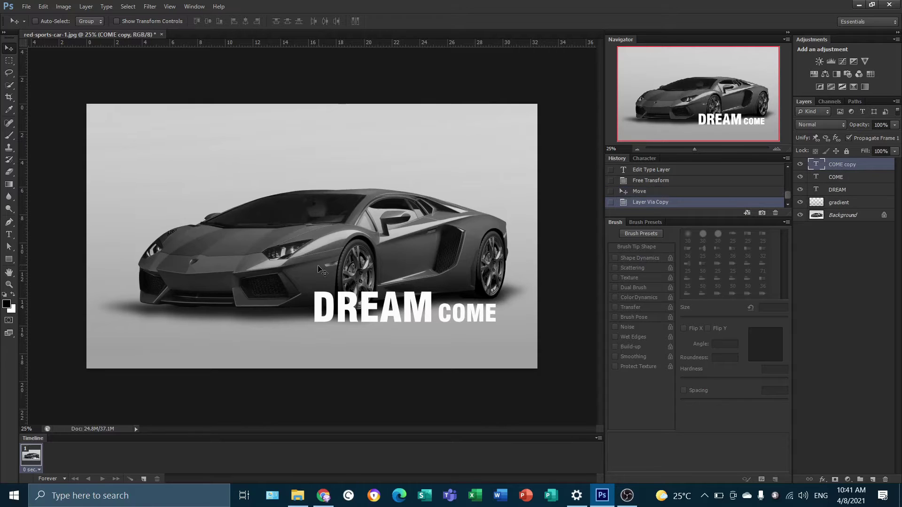
drag(472, 317, 410, 345)
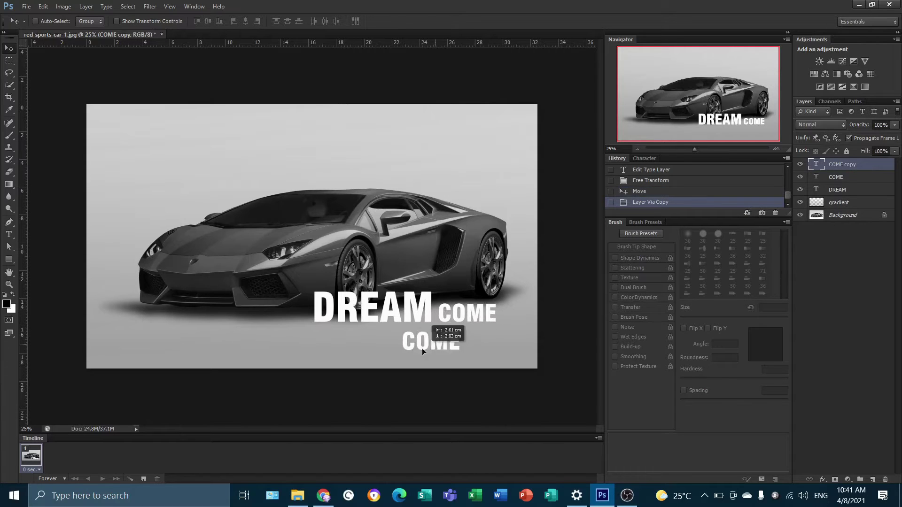
click(9, 235)
click(377, 344)
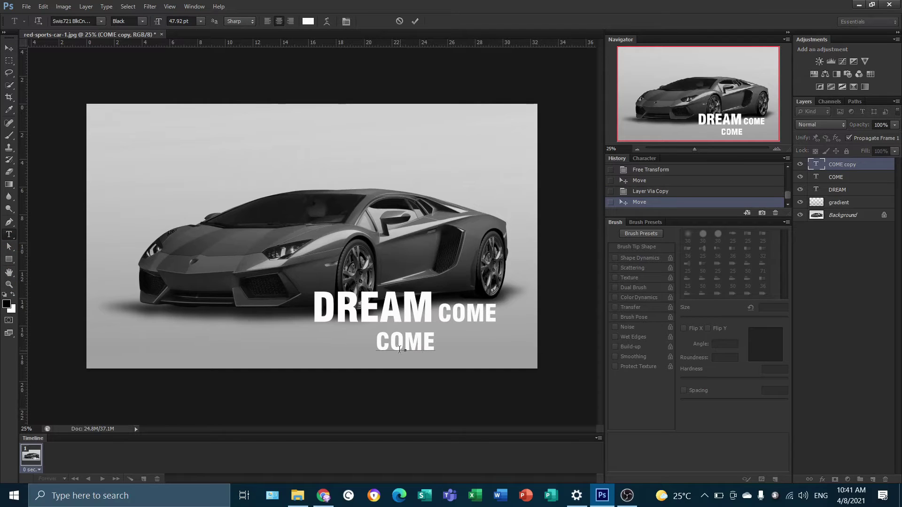
drag(376, 343, 434, 344)
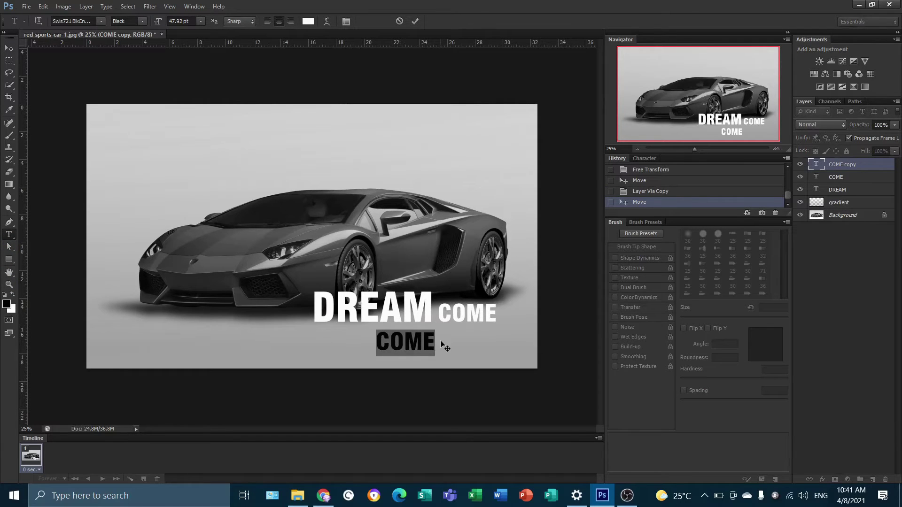
text(TR)
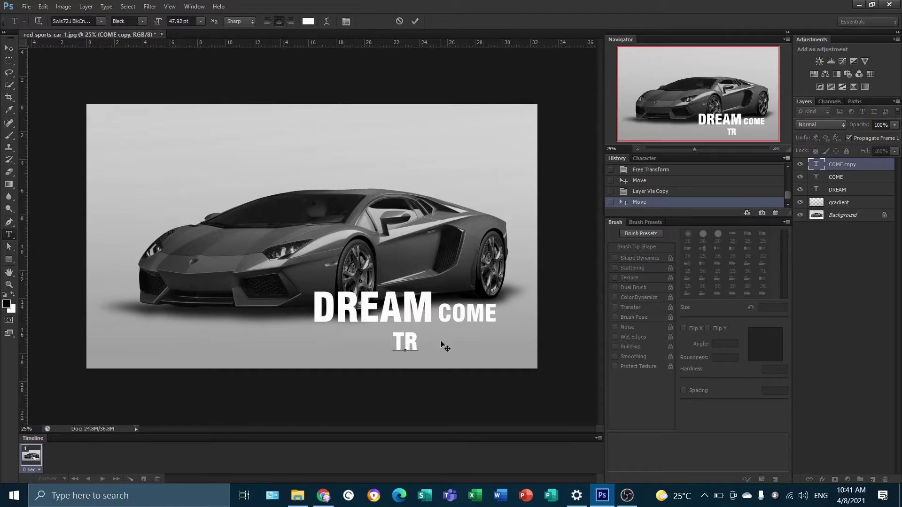
text(UE)
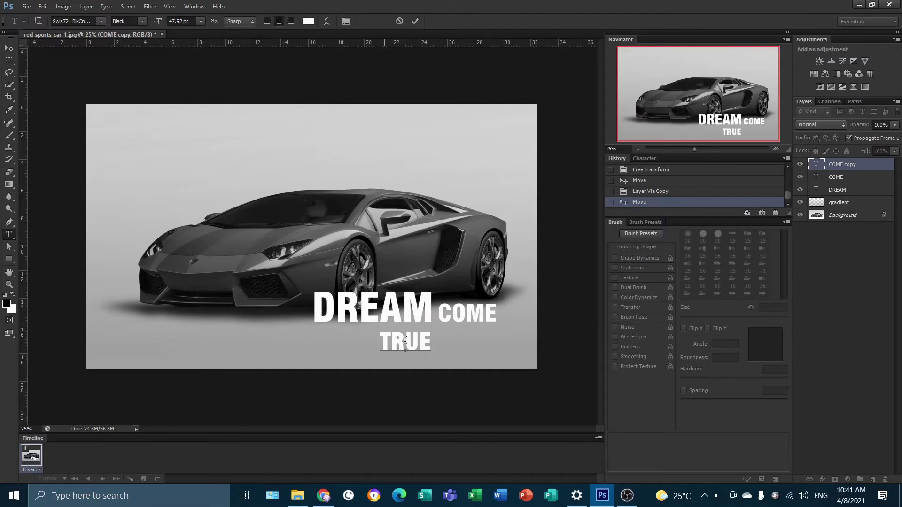
double_click(385, 341)
click(416, 22)
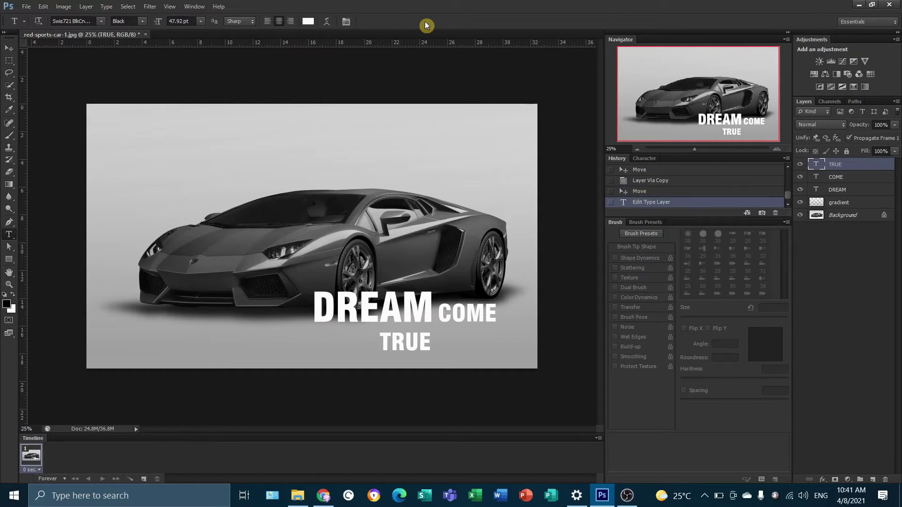
Enlarge TRUE to about 171% and position it beneath COME
key(ctrl+t)
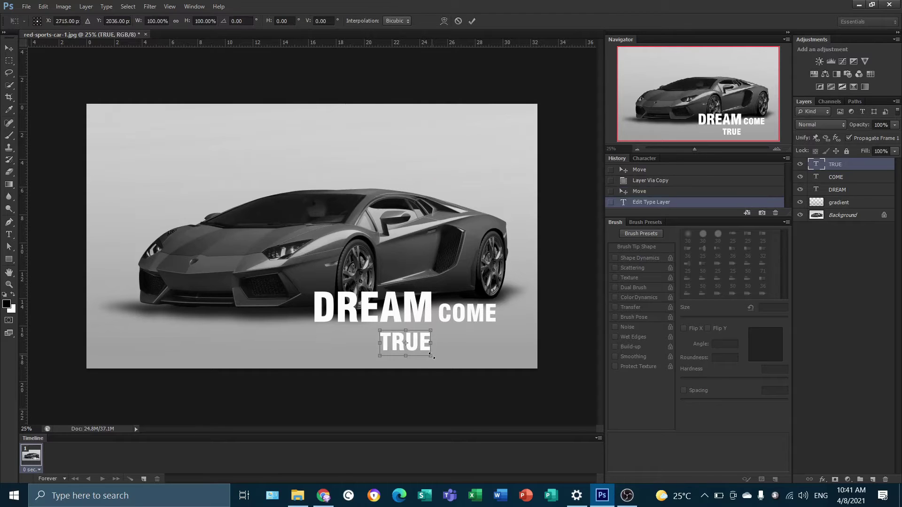
mouse_move(431, 359)
mouse_down()
mouse_move(439, 342)
mouse_move(478, 337)
mouse_up()
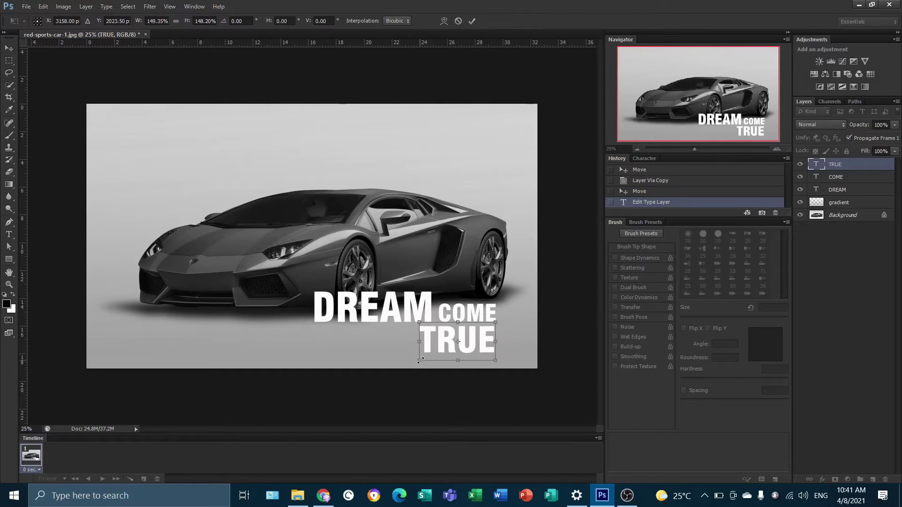
drag(420, 360, 409, 366)
drag(487, 345, 485, 348)
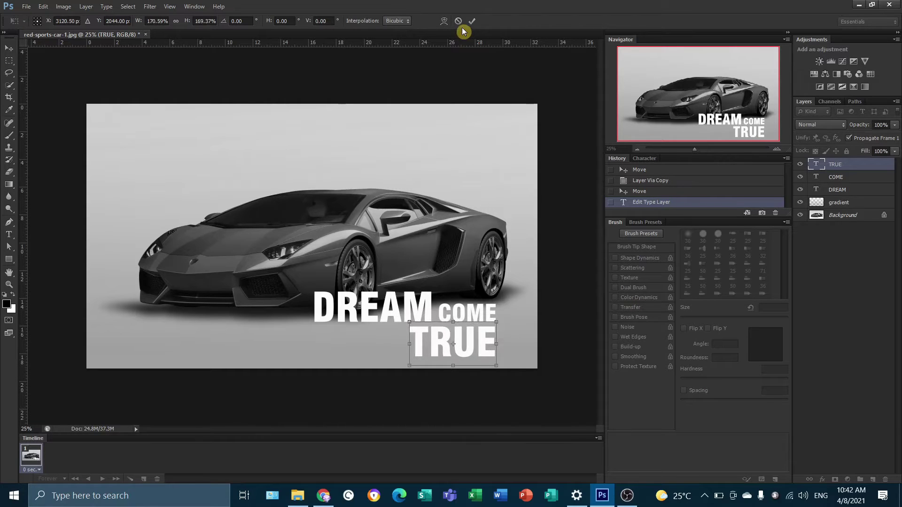
click(472, 21)
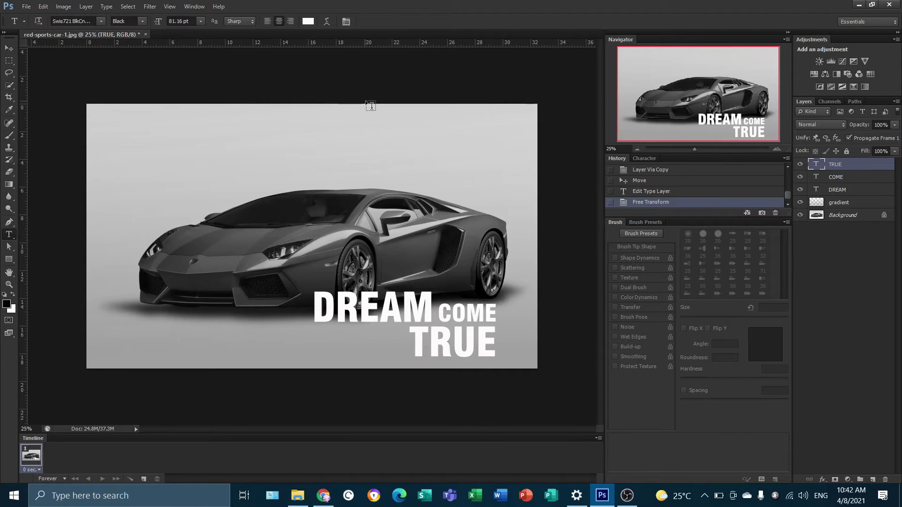
Select all the TRUE lettering and change its text colour to red
click(434, 346)
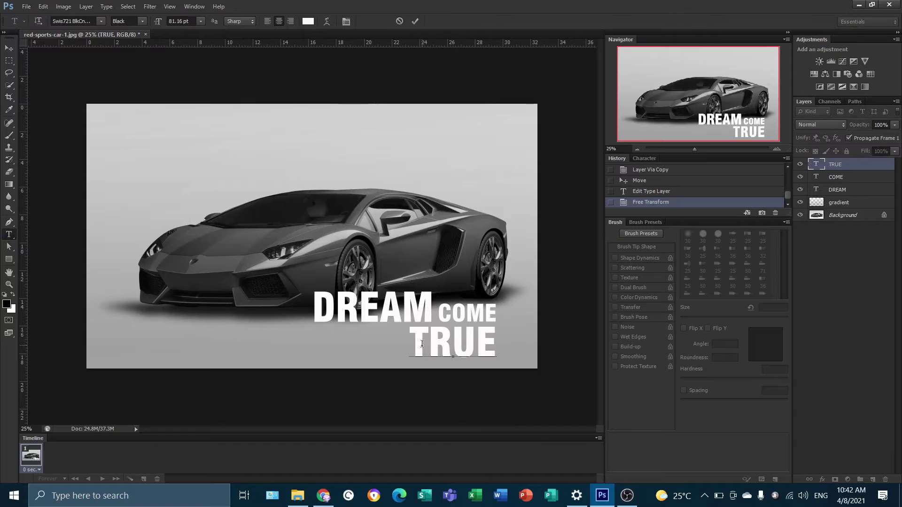
drag(410, 343, 497, 348)
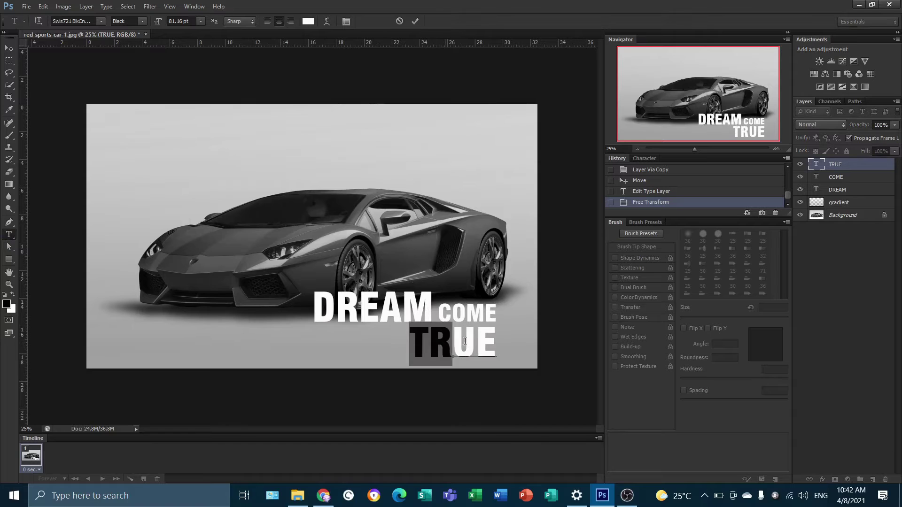
click(308, 21)
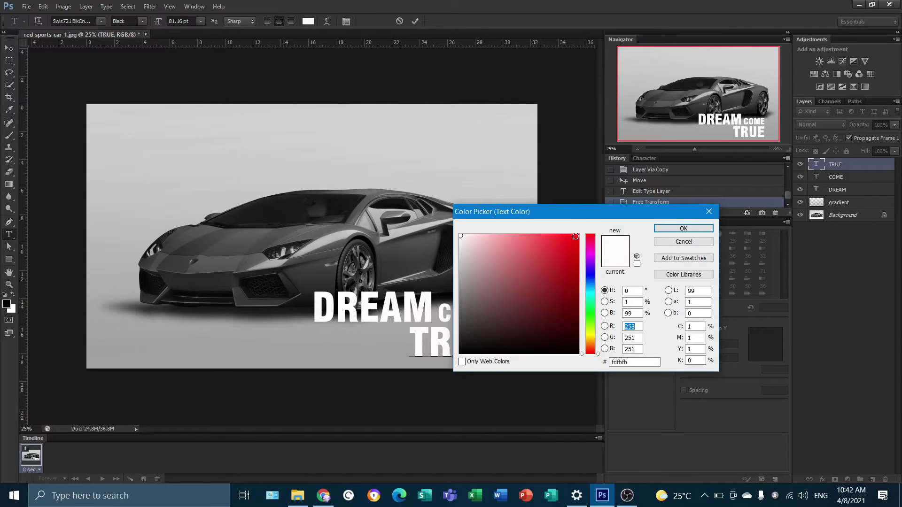
click(572, 252)
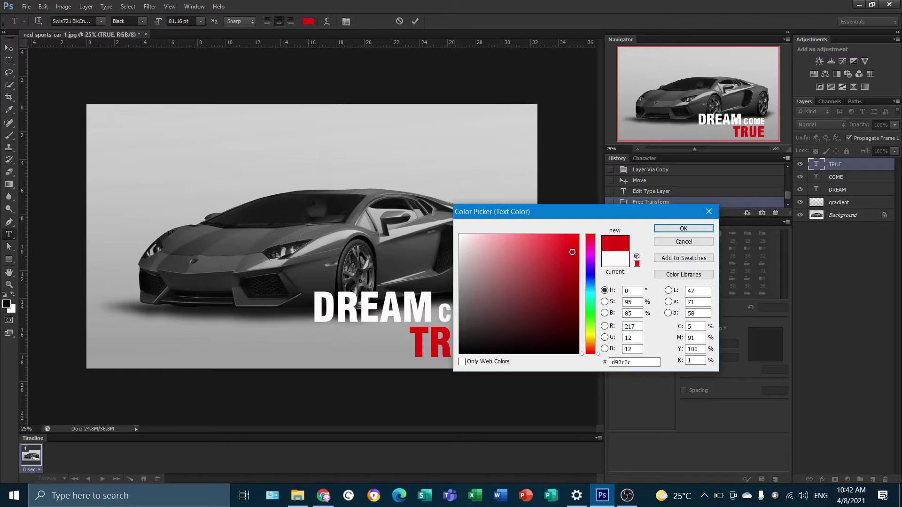
click(682, 228)
click(418, 22)
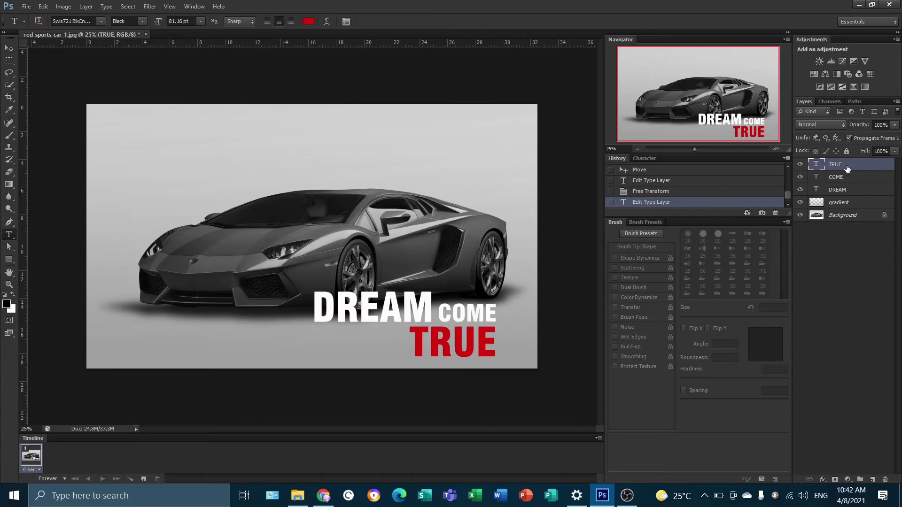
Put the DREAM, COME and TRUE layers into one group named DCT
ctrl+click(853, 180)
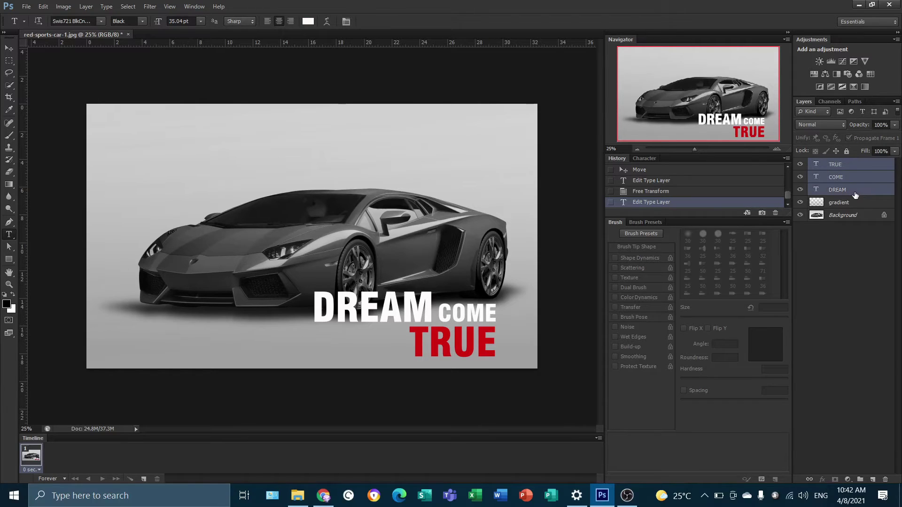
drag(866, 193, 860, 478)
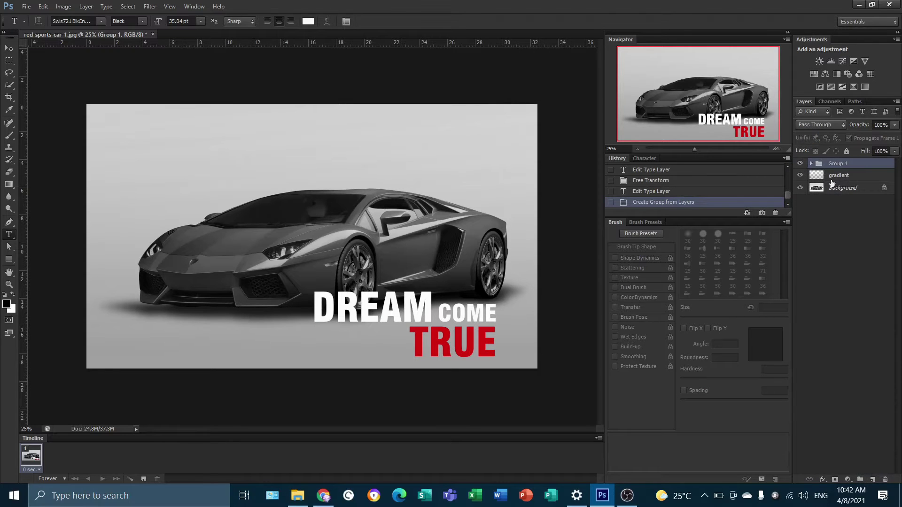
double_click(839, 163)
text(DCT)
click(851, 176)
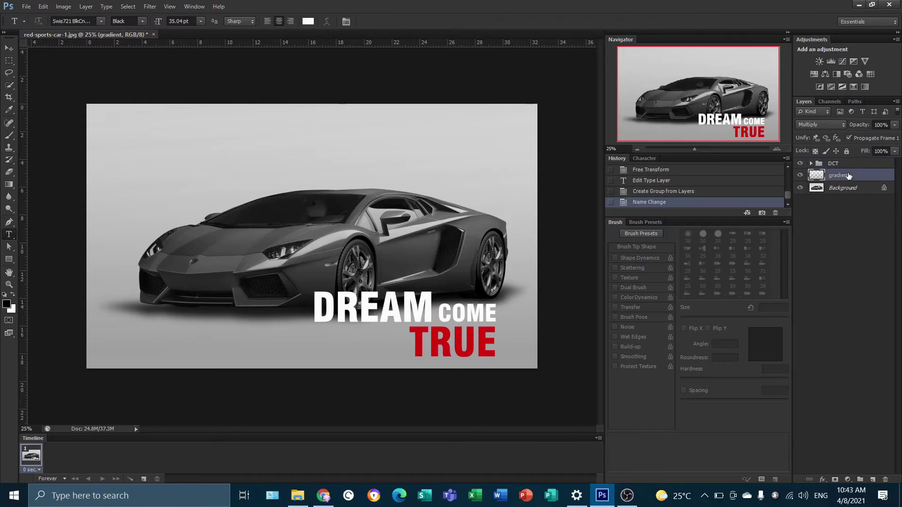
click(844, 165)
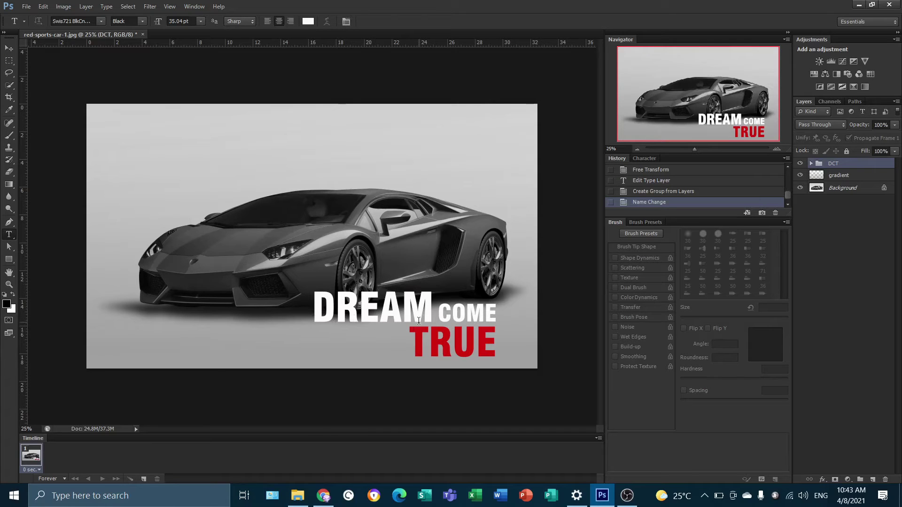
Convert the DCT group to a smart object and duplicate it as DCT copy
right_click(832, 165)
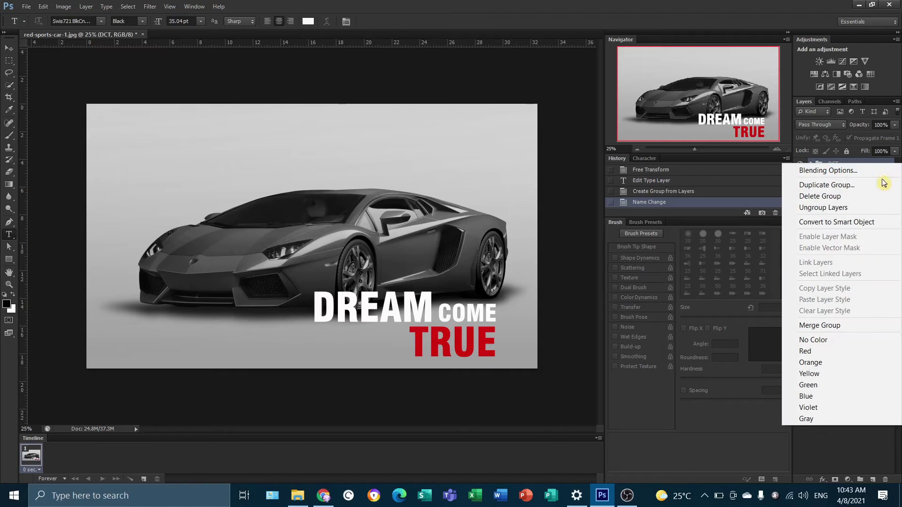
click(859, 225)
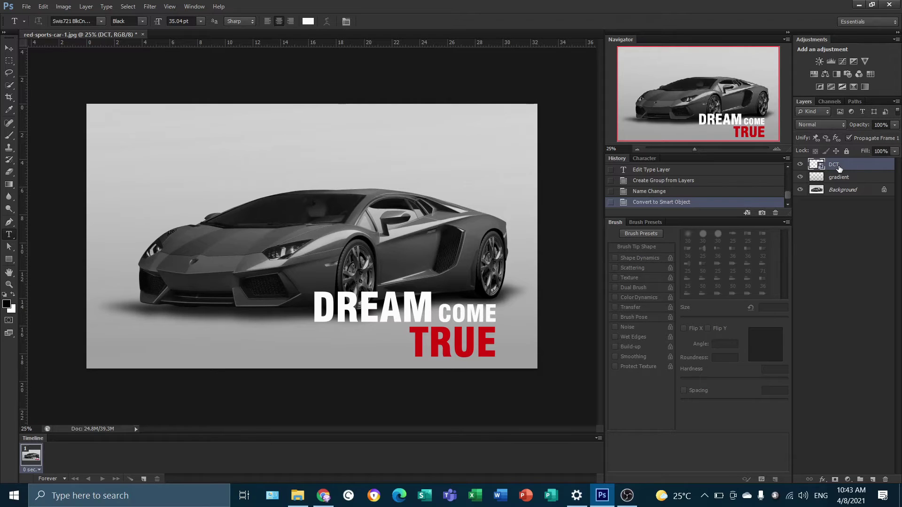
key(ctrl+j)
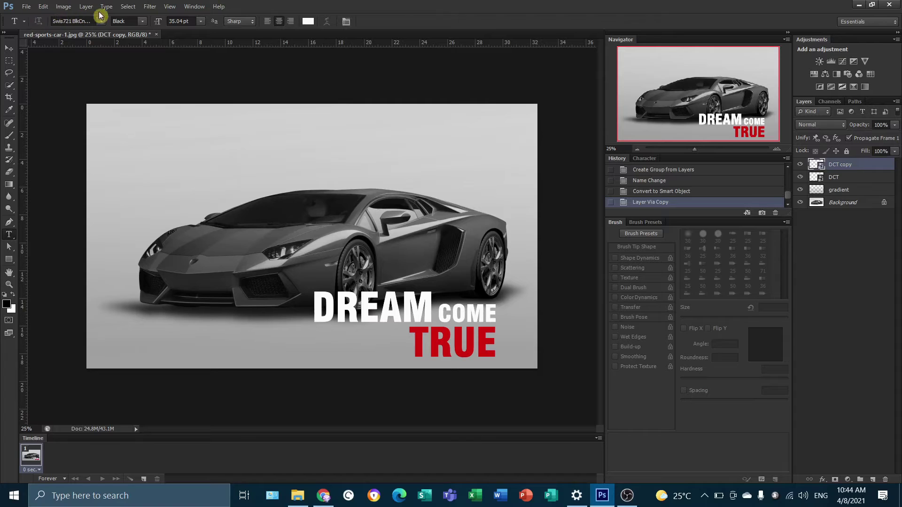
click(150, 6)
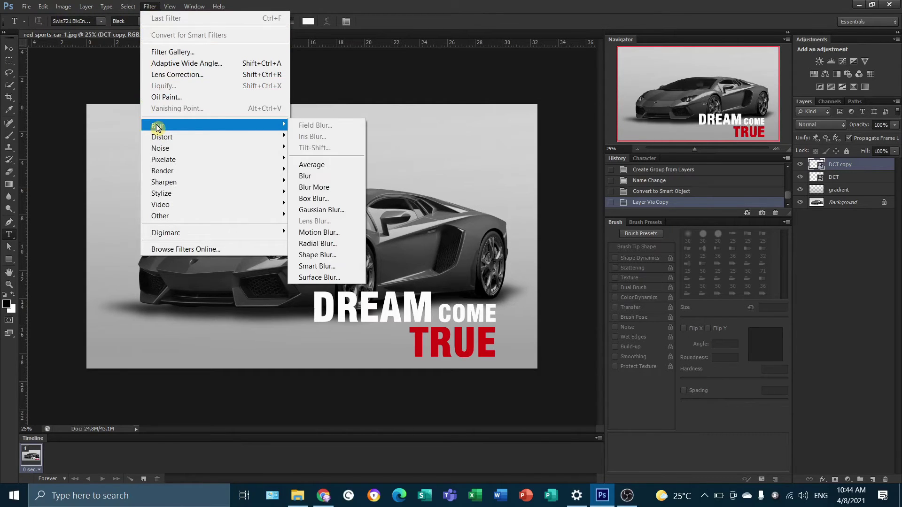
mouse_move(170, 126)
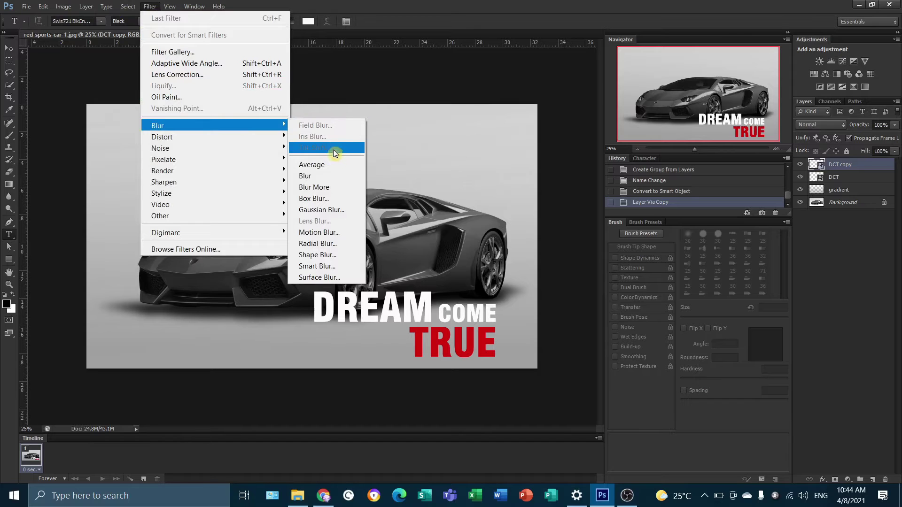
Apply a Motion Blur with 5° angle and 120-pixel distance to DCT copy
click(329, 232)
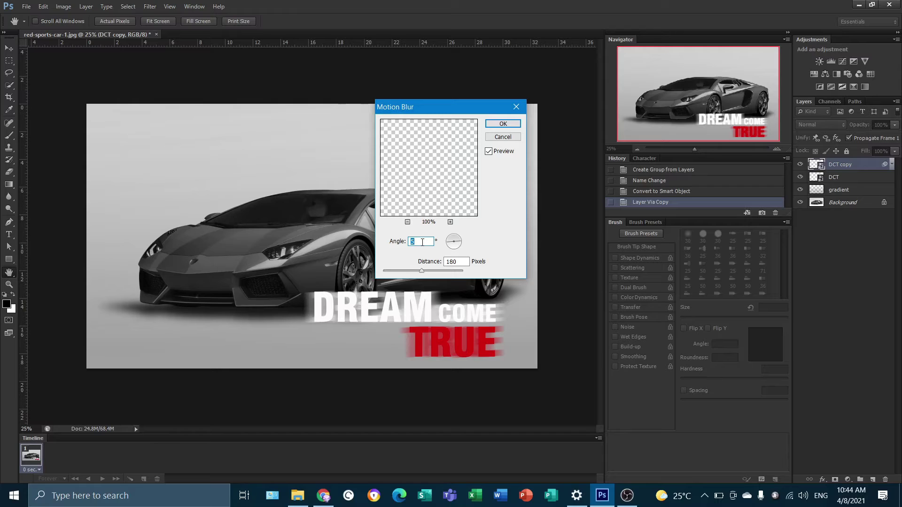
text(0)
drag(422, 242, 409, 243)
text(5)
double_click(449, 261)
text(200)
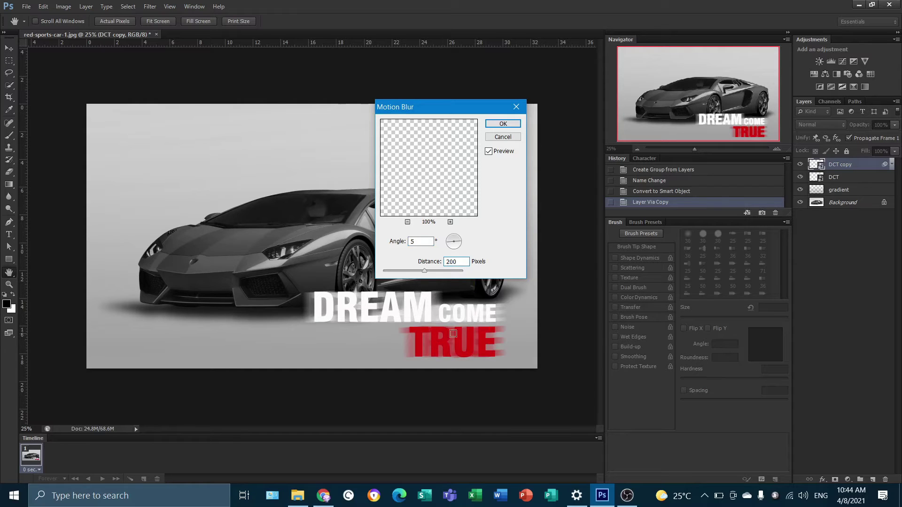
key(BackSpace)
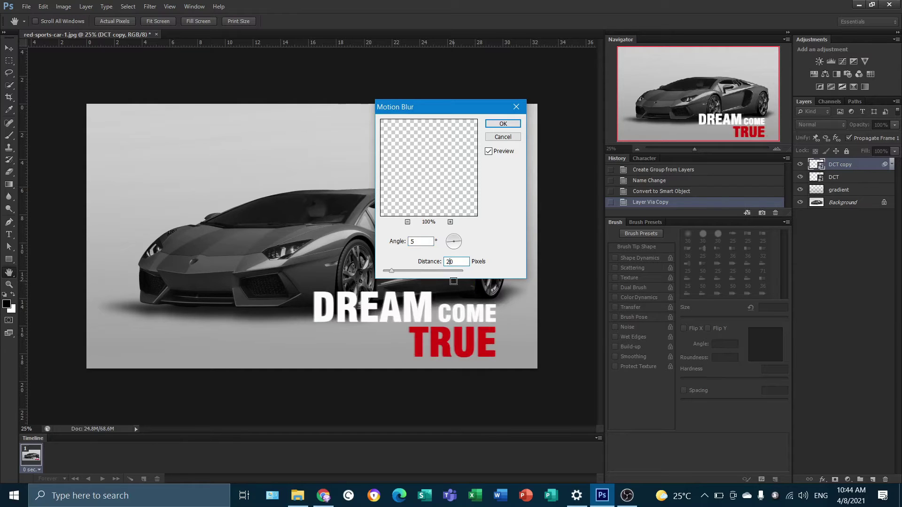
key(BackSpace)
text(15)
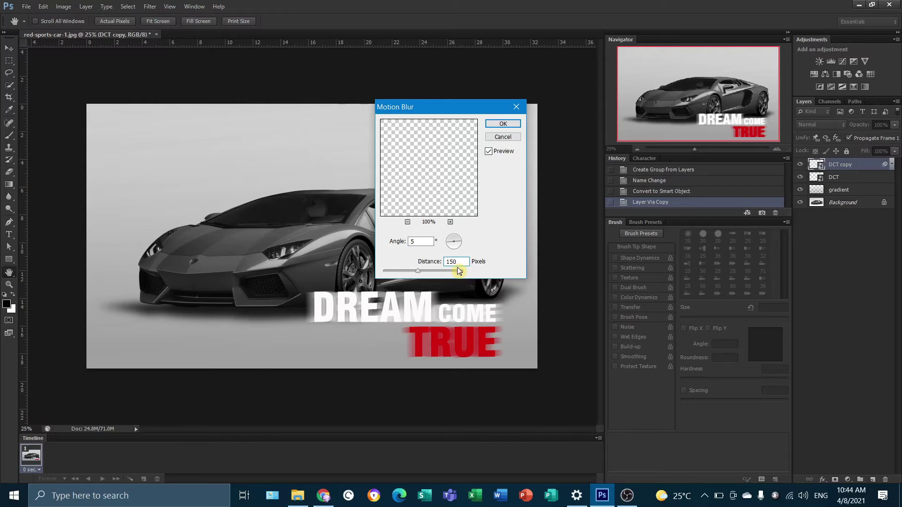
key(BackSpace)
text(2)
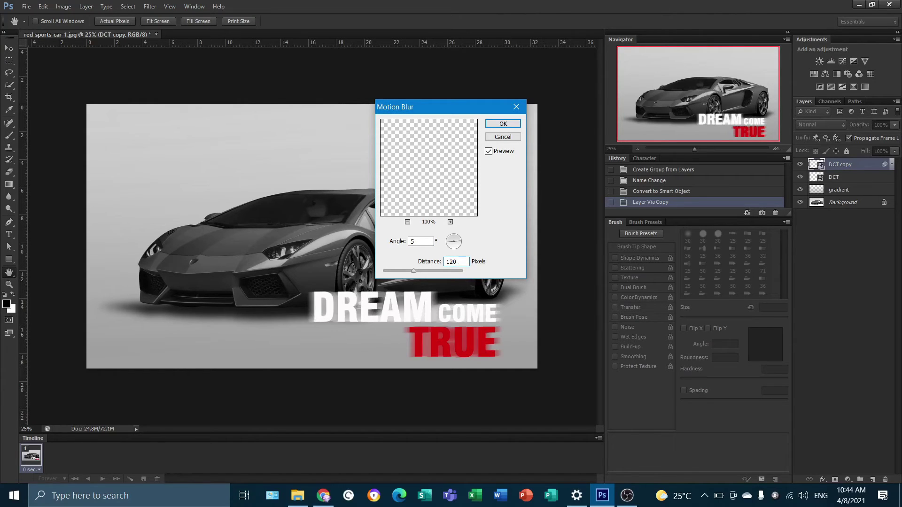
click(502, 125)
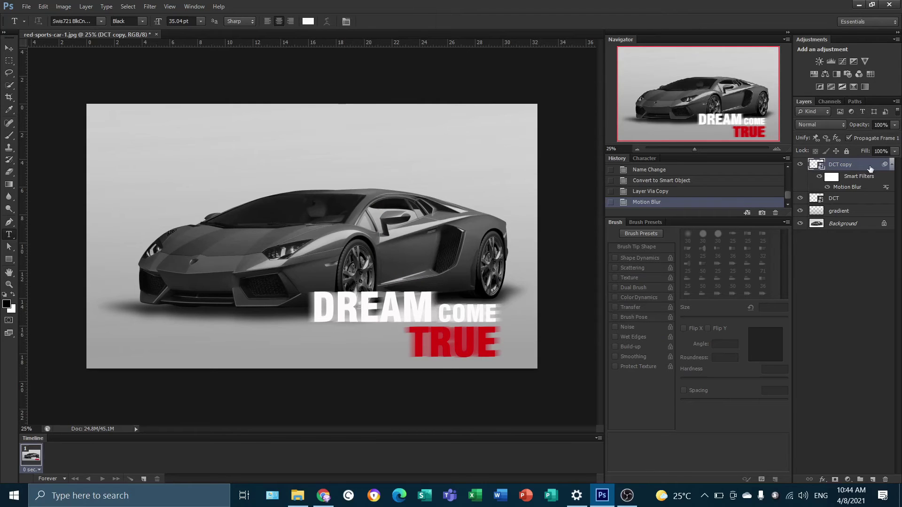
Open the DCT smart object's contents and change DREAM's first letter to G
click(892, 165)
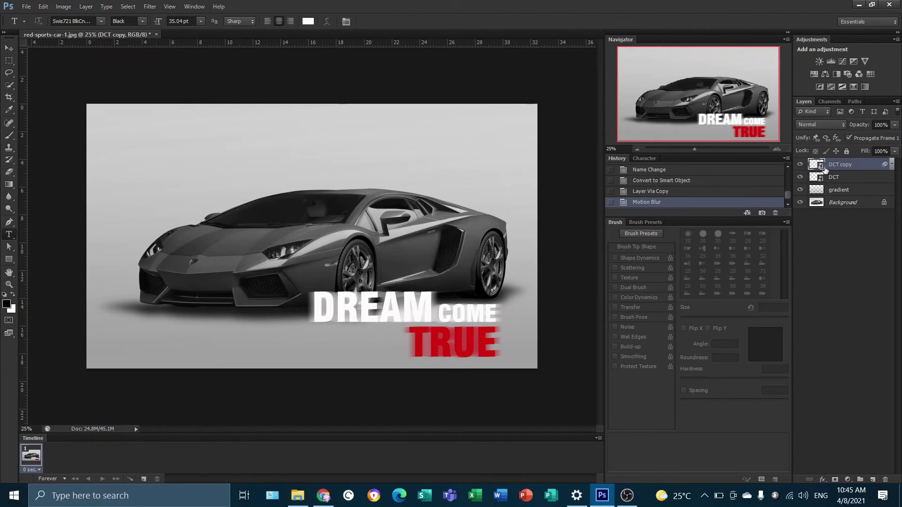
double_click(819, 164)
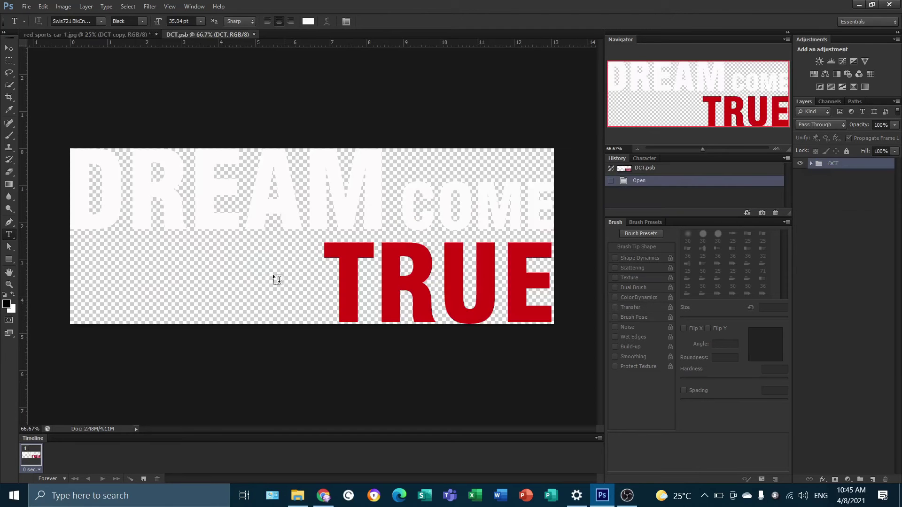
click(121, 192)
drag(122, 191, 86, 190)
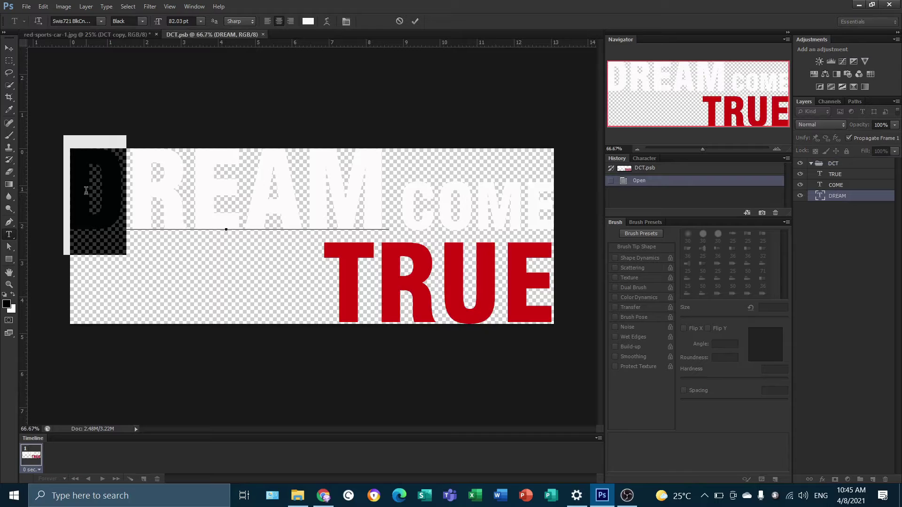
text(G)
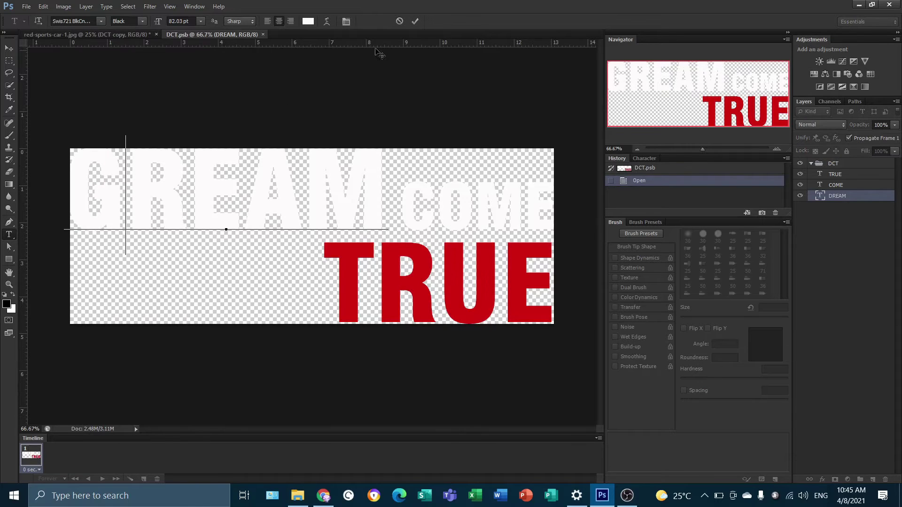
click(414, 23)
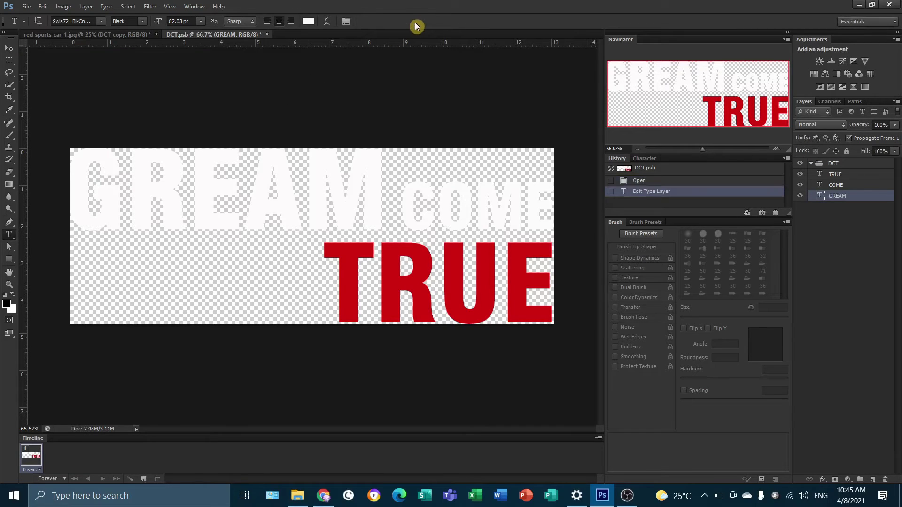
Save and close DCT.psb so the car poster reads GREAM COME TRUE
click(264, 45)
click(267, 35)
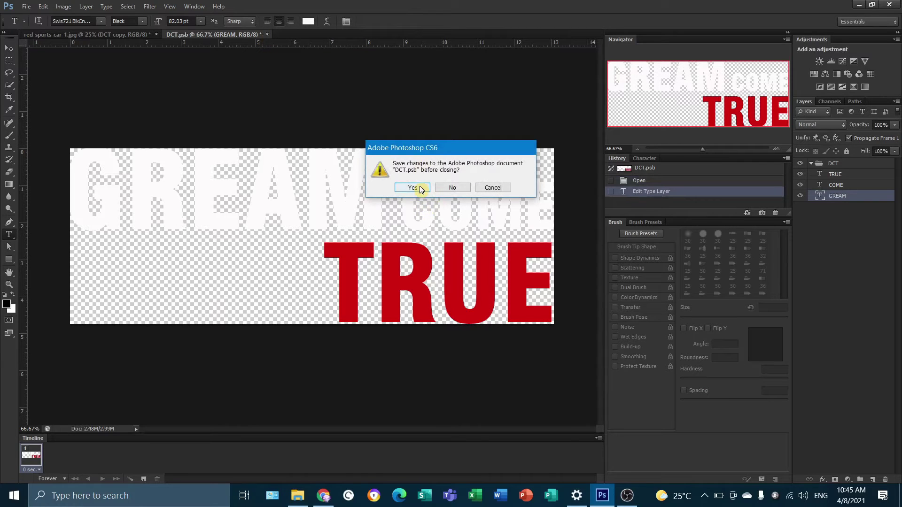
click(412, 188)
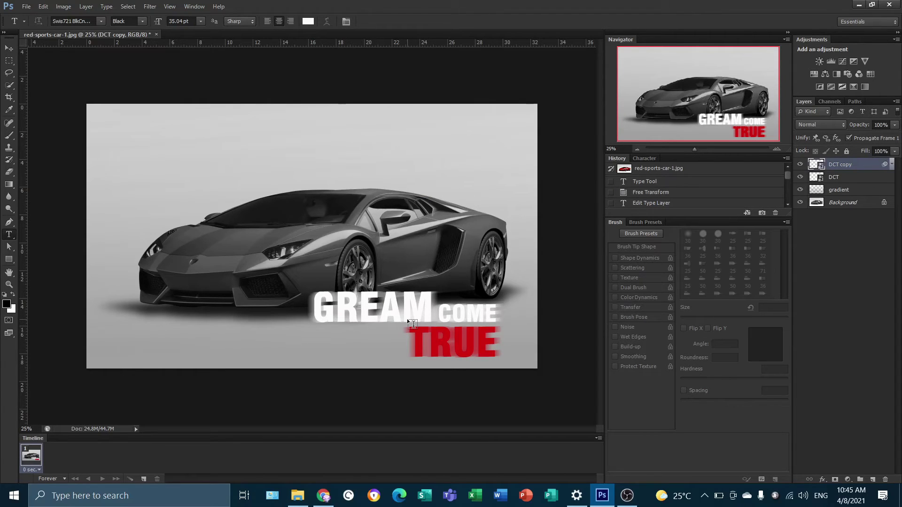
Reopen the DCT smart object and change GREAM's first letter back to D
scroll(406, 318, up, 2)
scroll(407, 318, up, 2)
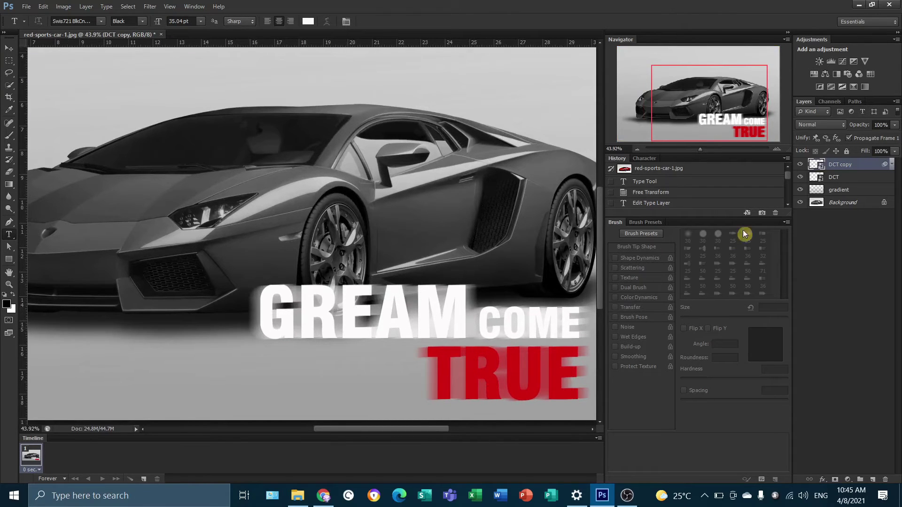
double_click(821, 169)
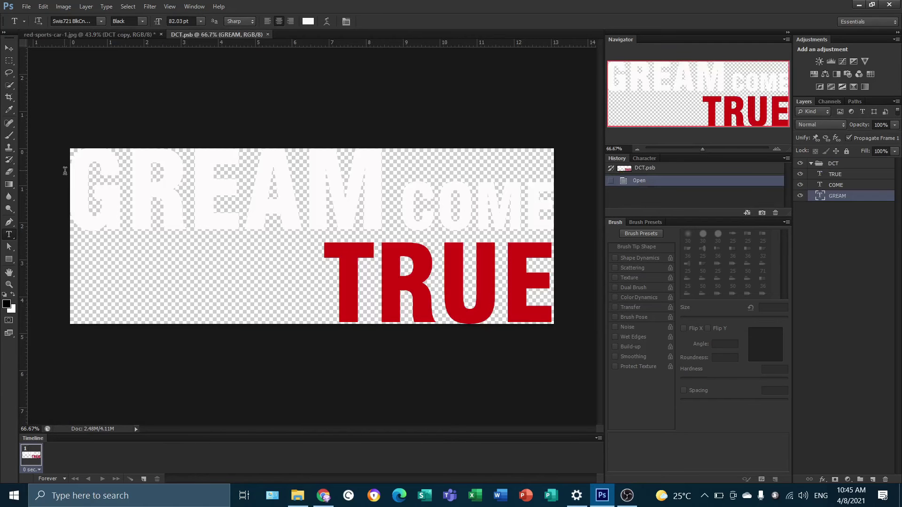
click(117, 188)
key(shift+Left)
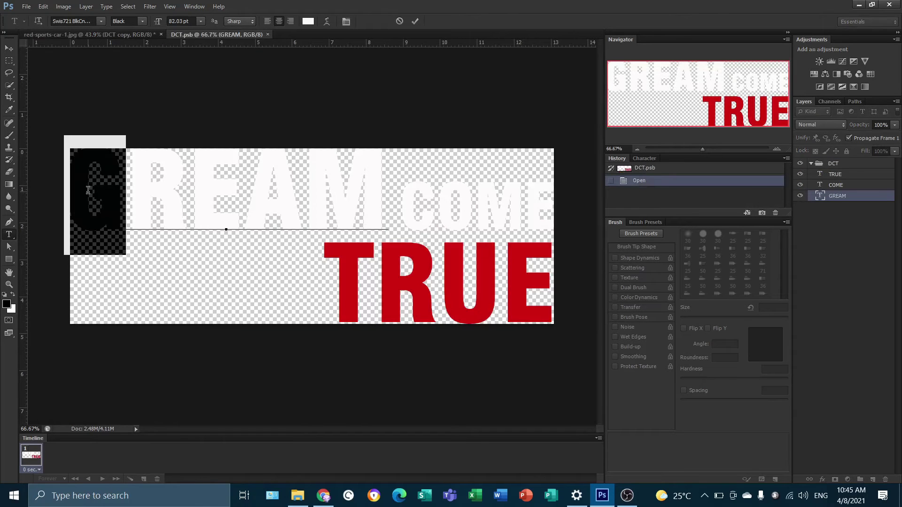
text(D)
click(415, 21)
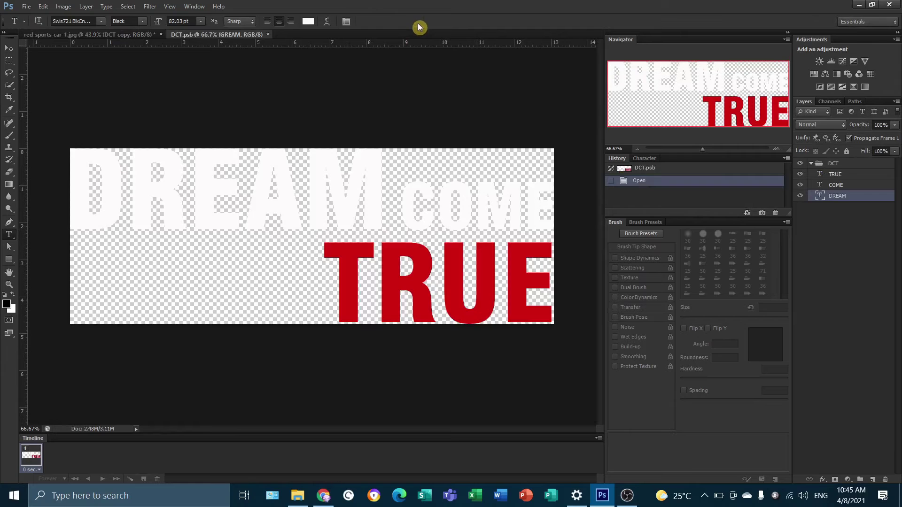
Save and close DCT.psb, restoring DREAM COME TRUE, then close the car poster
click(272, 35)
click(420, 188)
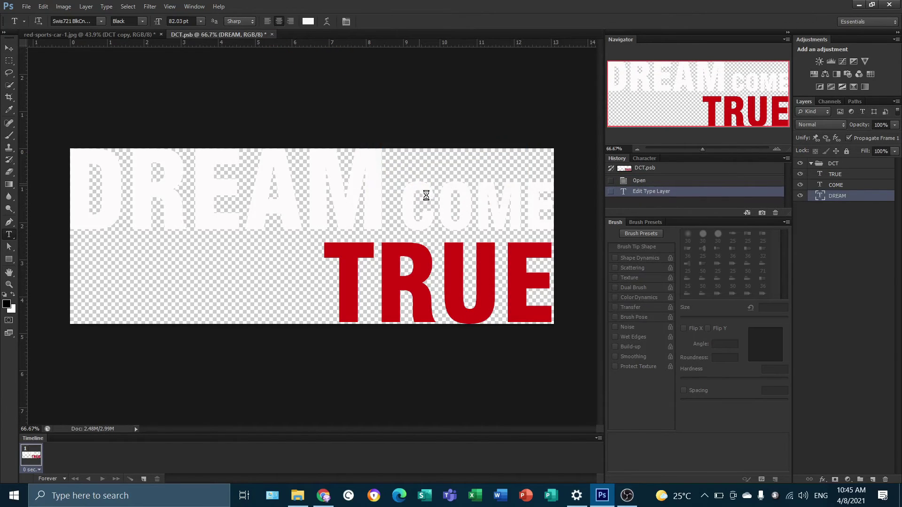
scroll(496, 226, down, 2)
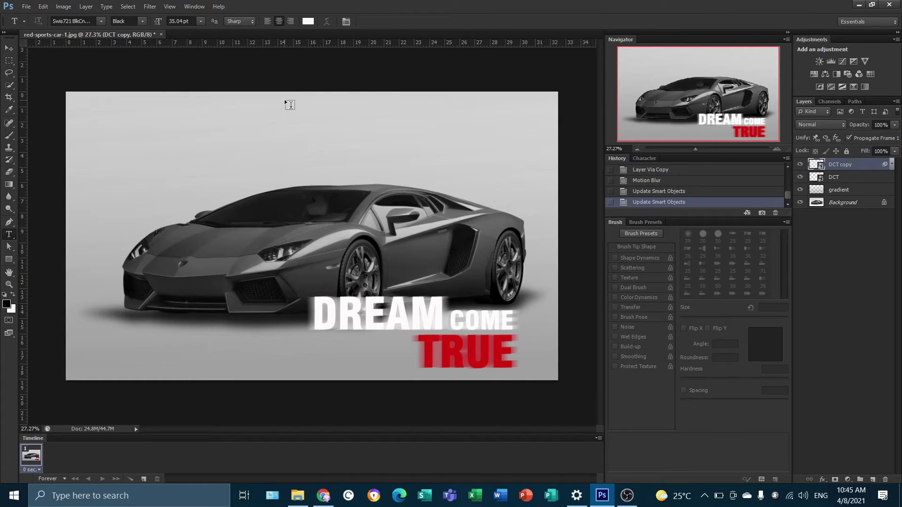
click(161, 37)
Discard the car poster's changes, open BILLBOARD.jpg, and begin opening a second image
click(456, 187)
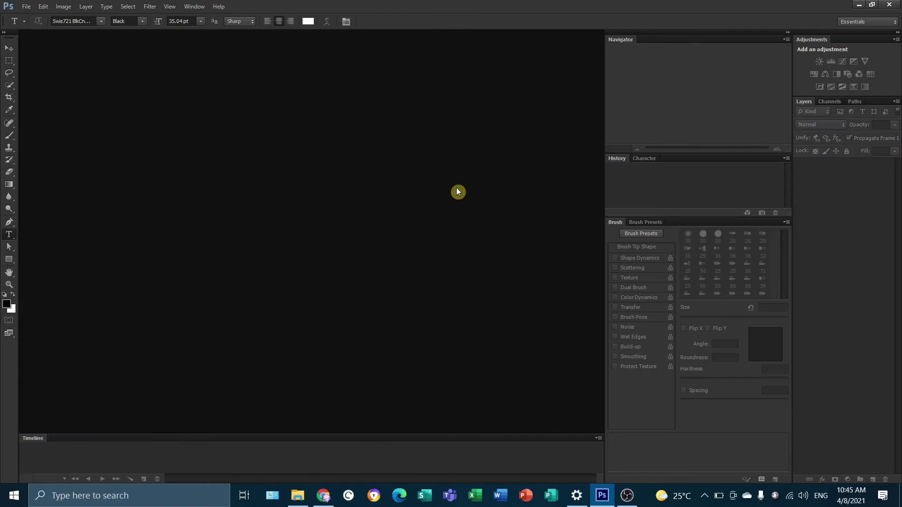
click(27, 7)
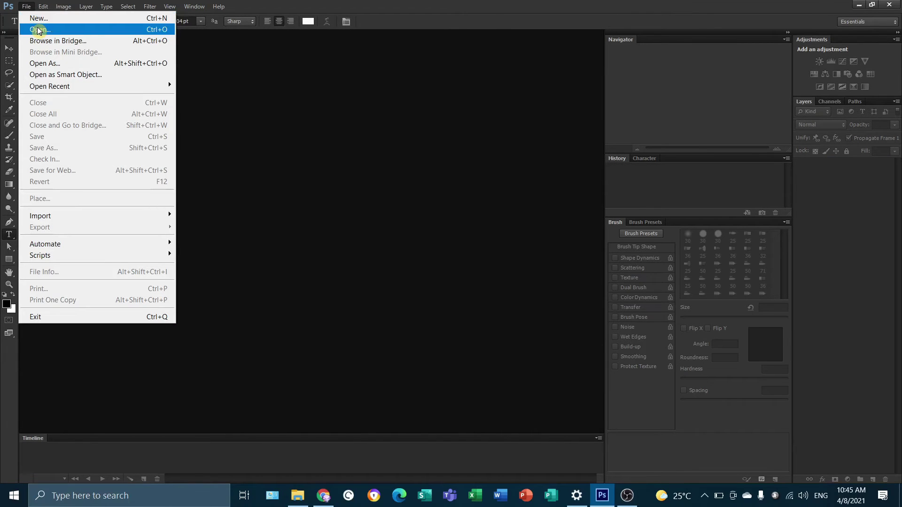
click(39, 30)
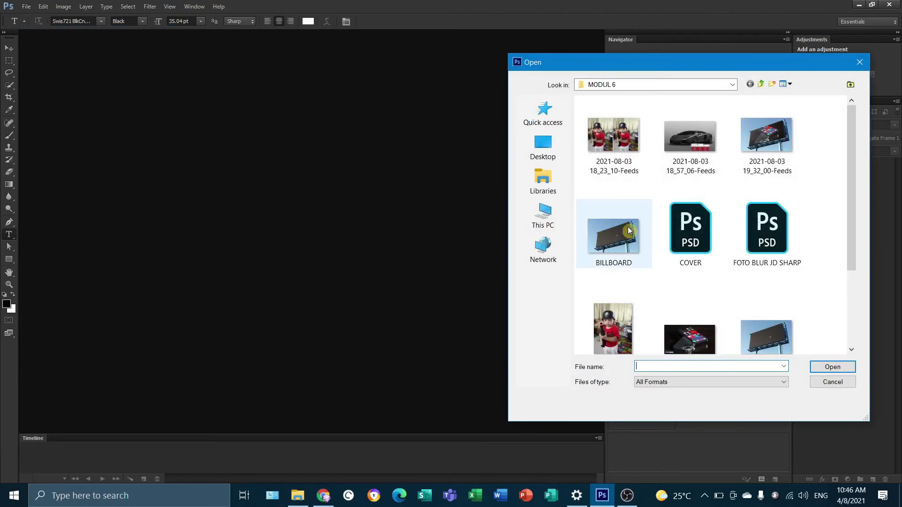
click(629, 230)
click(839, 365)
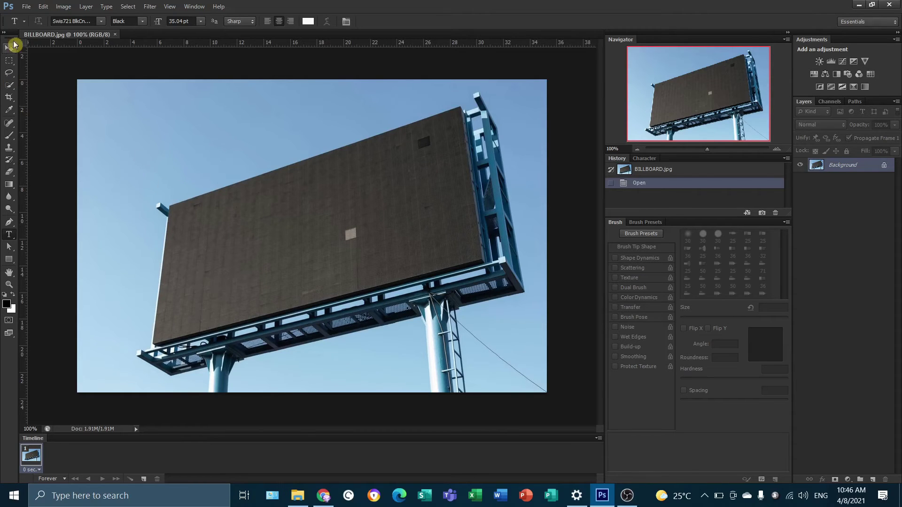
click(26, 6)
click(30, 28)
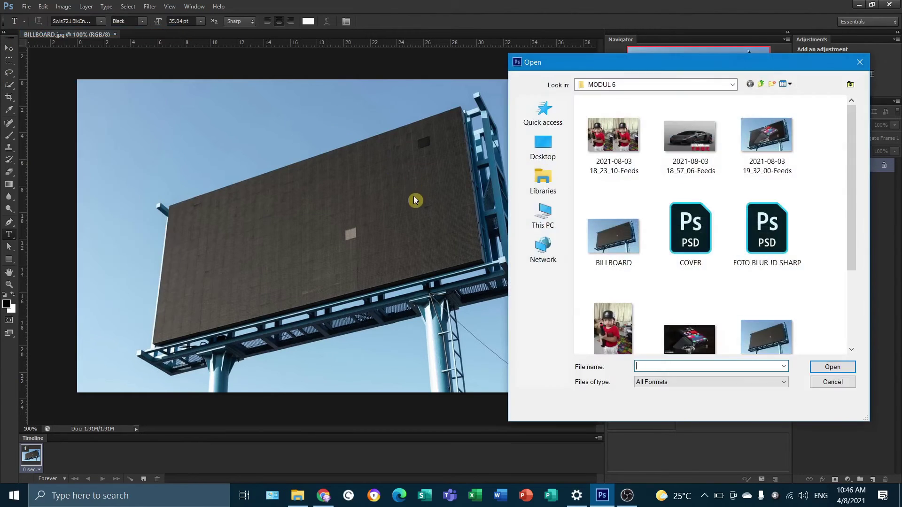
Open the iphone-13-pro-render image, then return to the BILLBOARD.jpg document
click(718, 338)
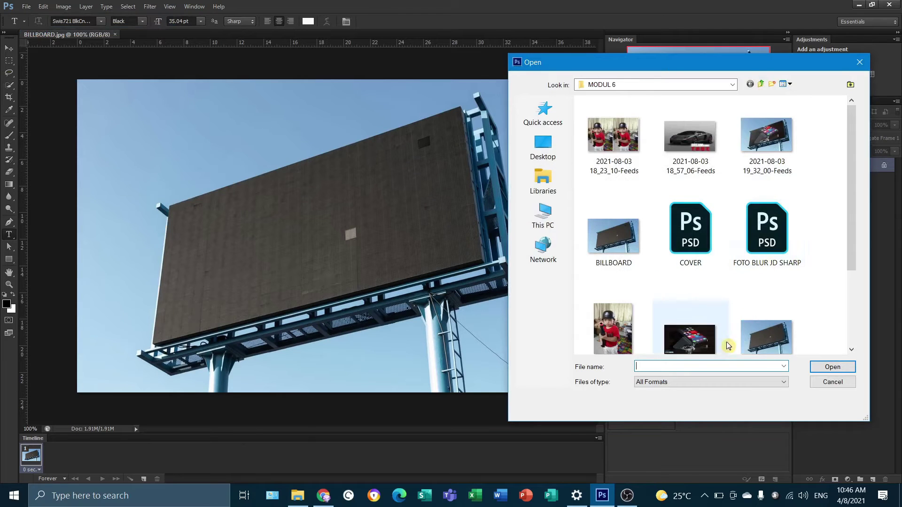
click(832, 367)
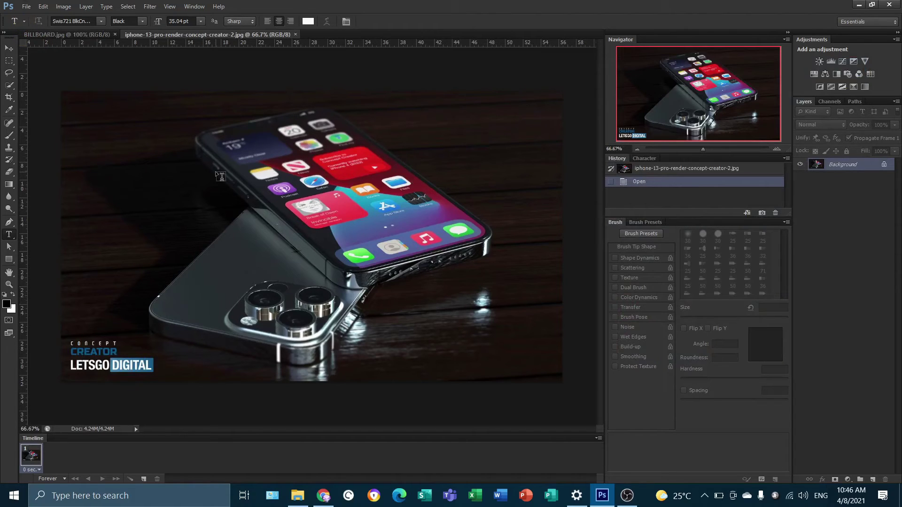
click(79, 35)
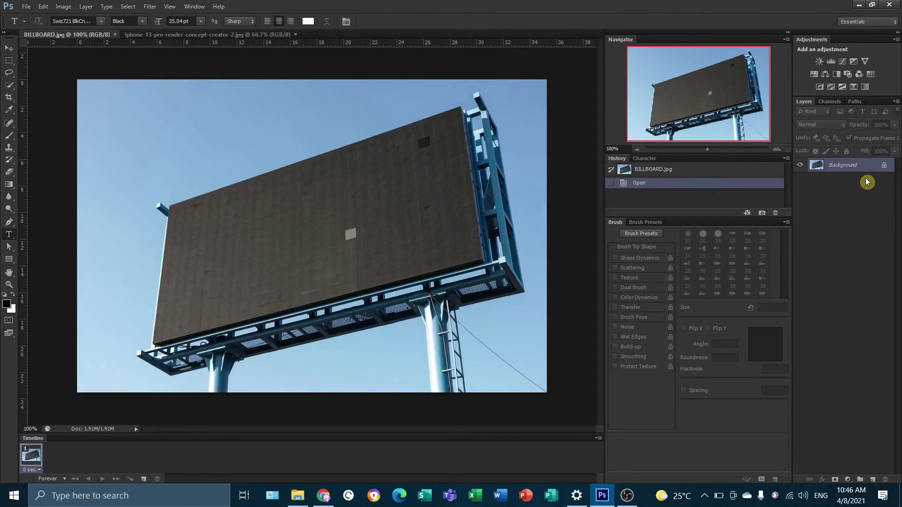
Add a new layer and draw a large black rectangle across the billboard face
click(873, 479)
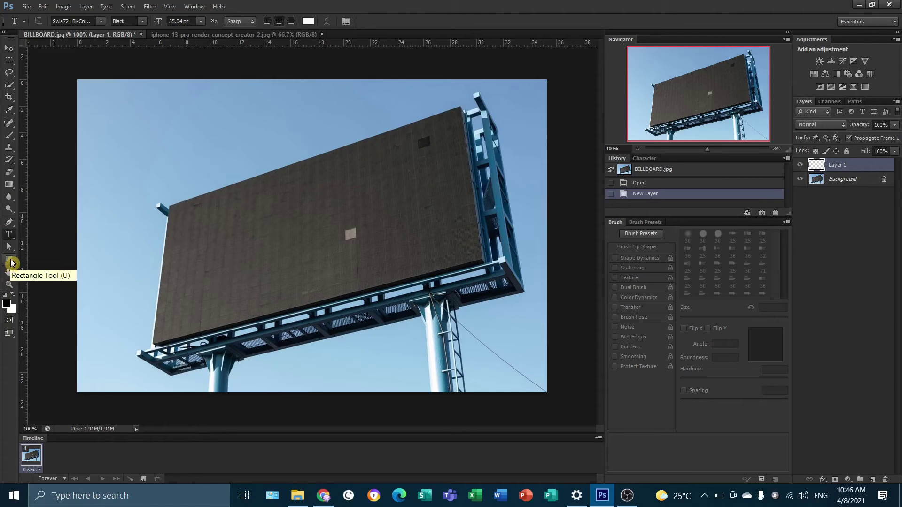
click(11, 263)
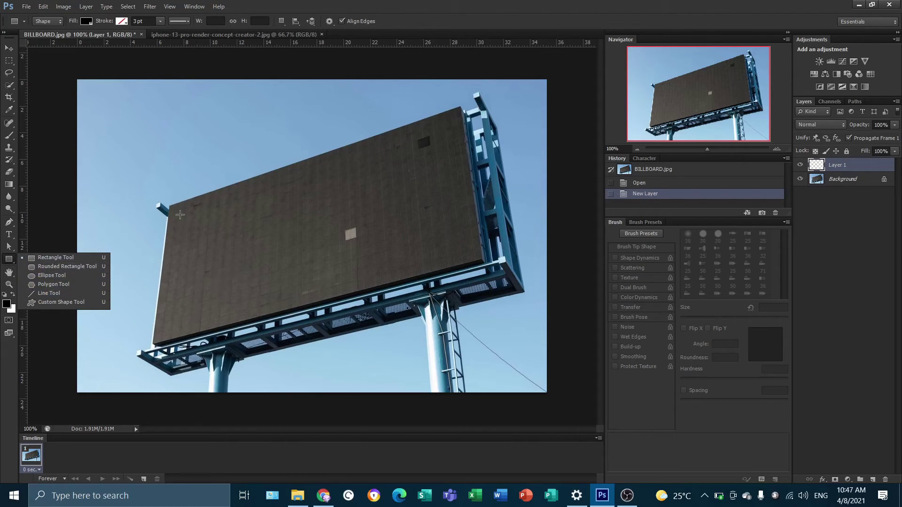
mouse_move(140, 194)
mouse_down()
mouse_move(482, 332)
mouse_move(478, 344)
mouse_up()
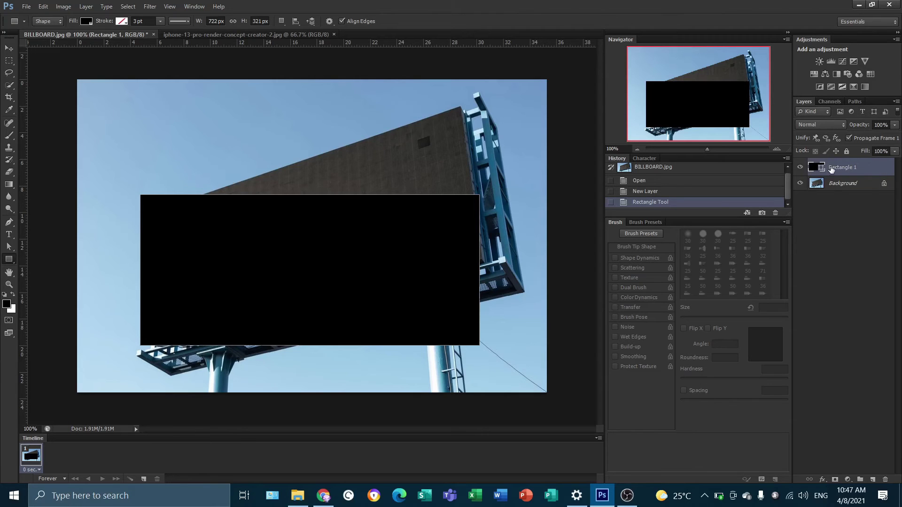
Convert Rectangle 1 into a smart object and rename it dESIGN
right_click(828, 172)
click(779, 195)
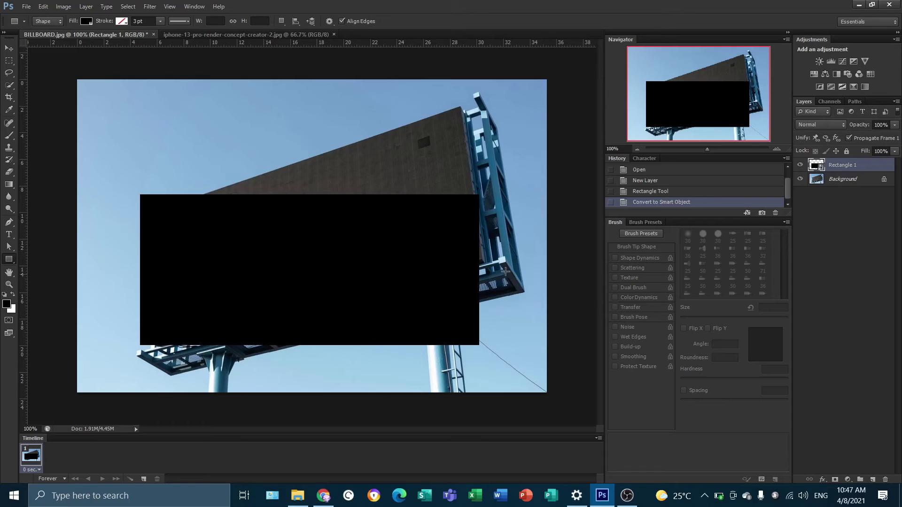
double_click(845, 165)
text(dESIGN)
key(Return)
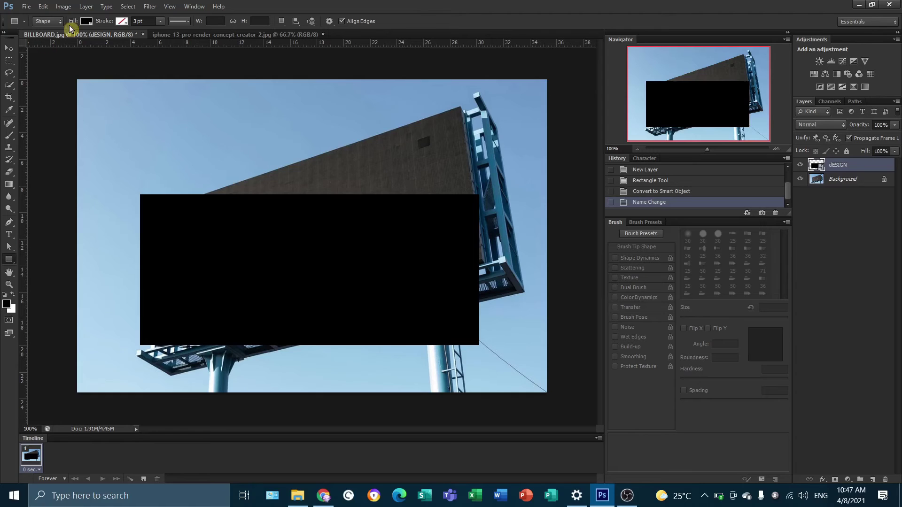
click(44, 7)
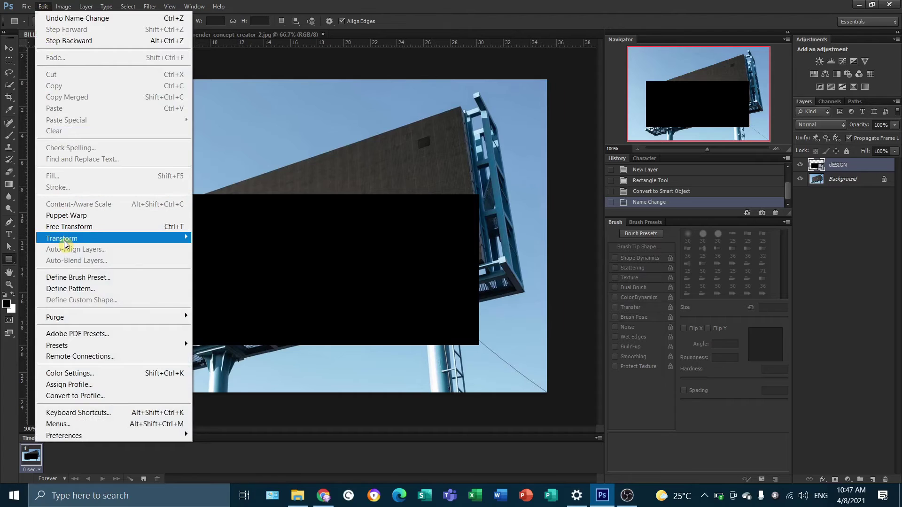
mouse_move(62, 238)
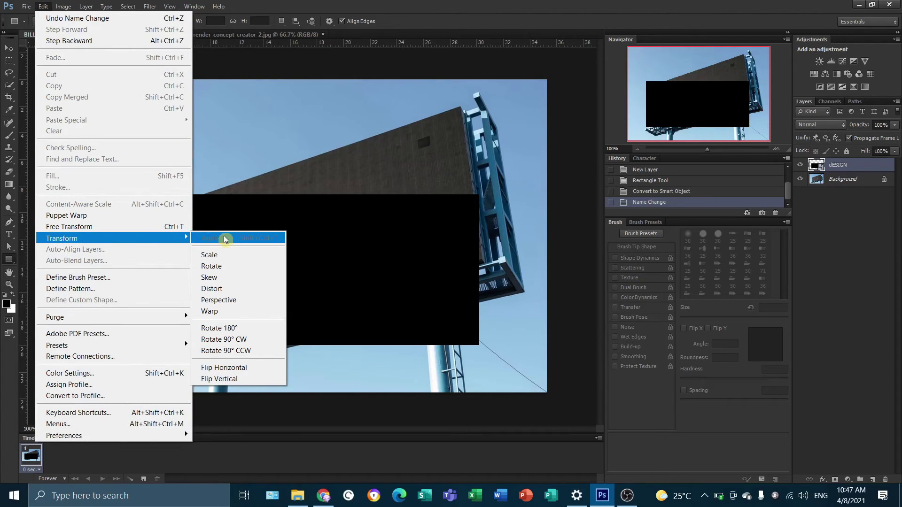
Distort dESIGN at 77% opacity, pinning its four corners to the billboard's corners
click(239, 289)
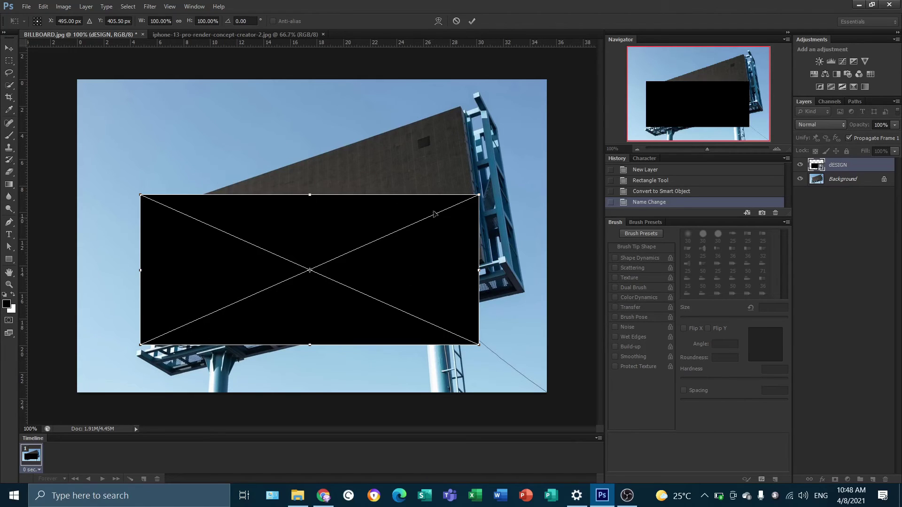
click(397, 109)
drag(864, 127, 856, 127)
drag(478, 195, 463, 107)
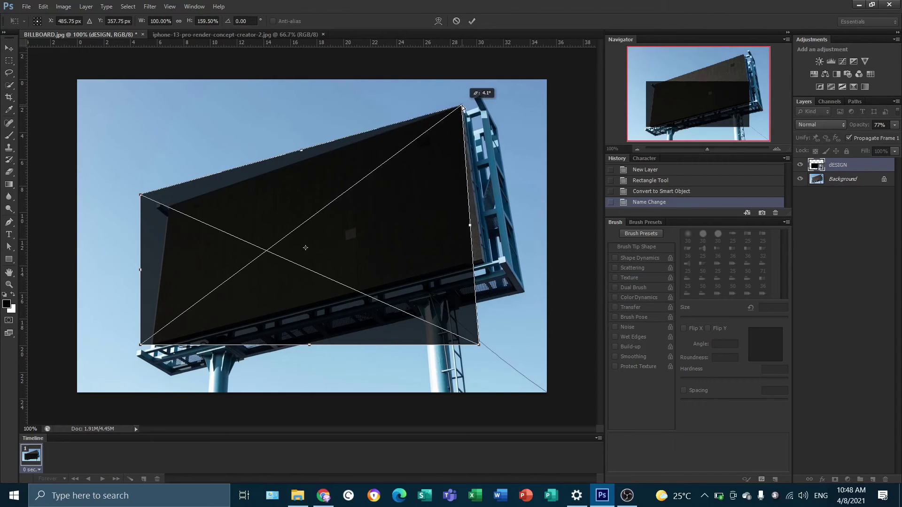
drag(478, 348, 483, 261)
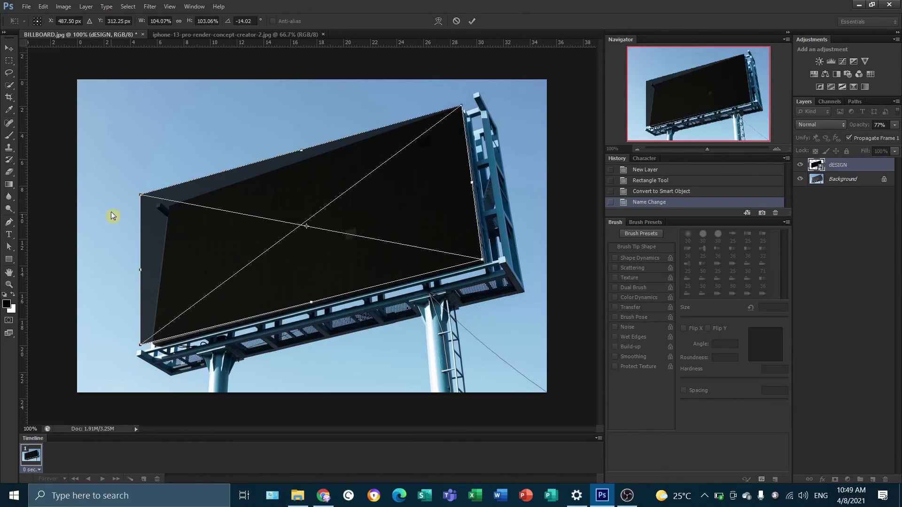
drag(139, 195, 170, 208)
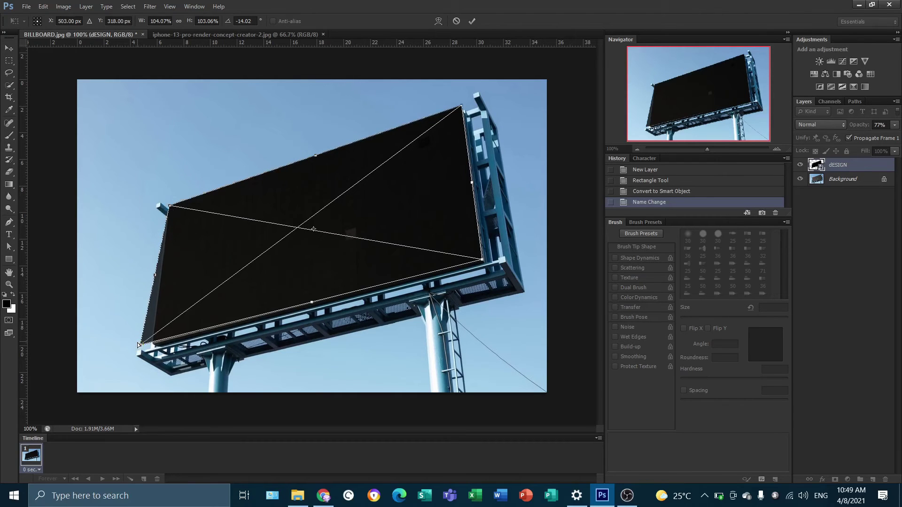
drag(140, 346, 152, 345)
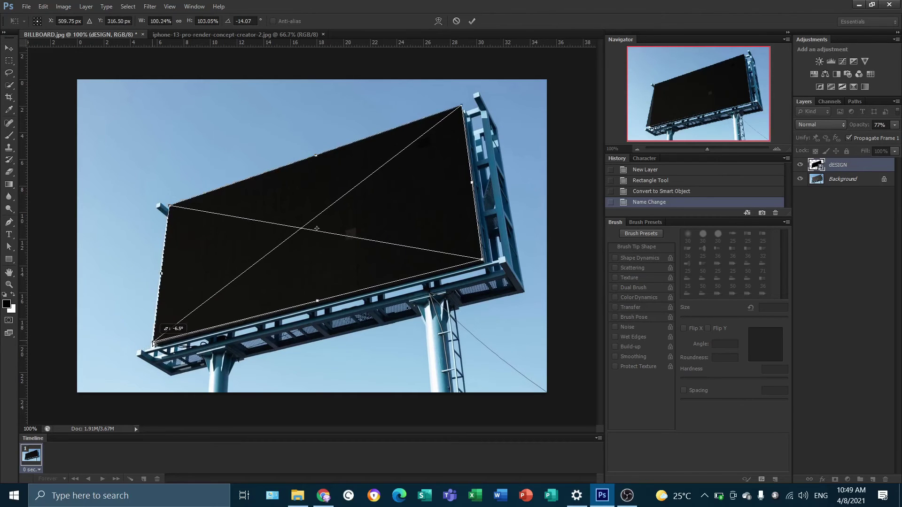
Zoom in and fine-tune the bottom-right and bottom-left corners onto the billboard
scroll(375, 256, up, 3)
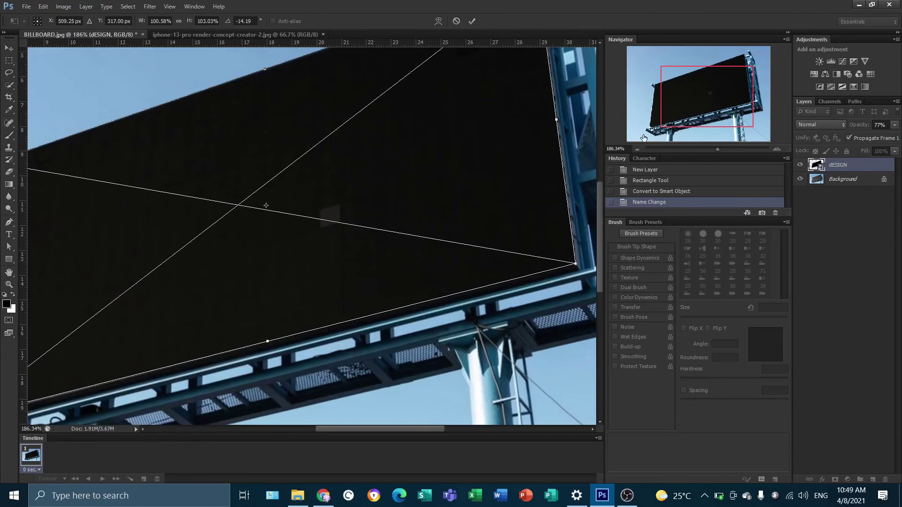
drag(699, 107, 716, 111)
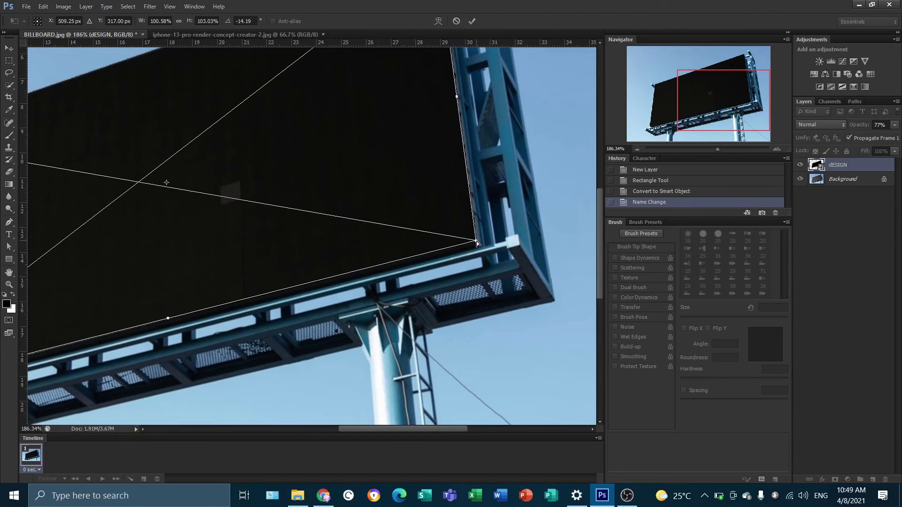
drag(477, 242, 476, 241)
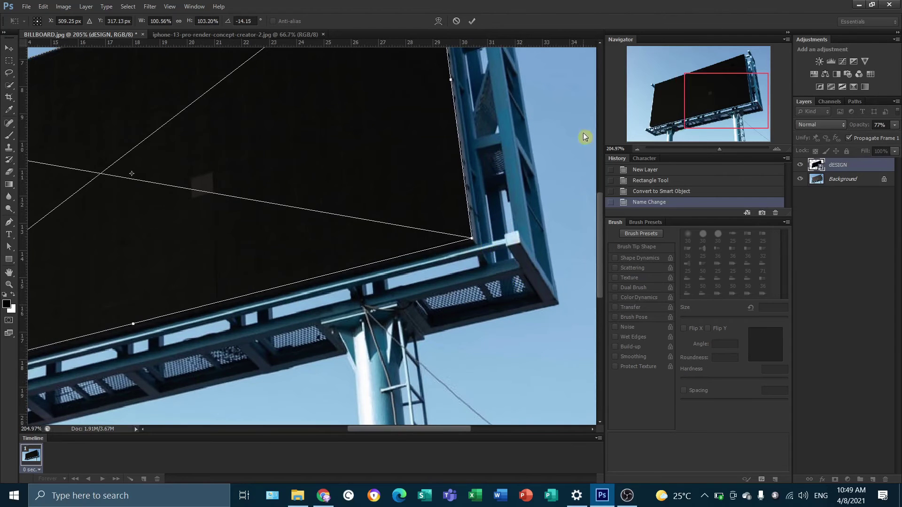
scroll(700, 111, up, 1)
mouse_move(700, 112)
mouse_down()
mouse_move(703, 83)
mouse_move(681, 121)
mouse_up()
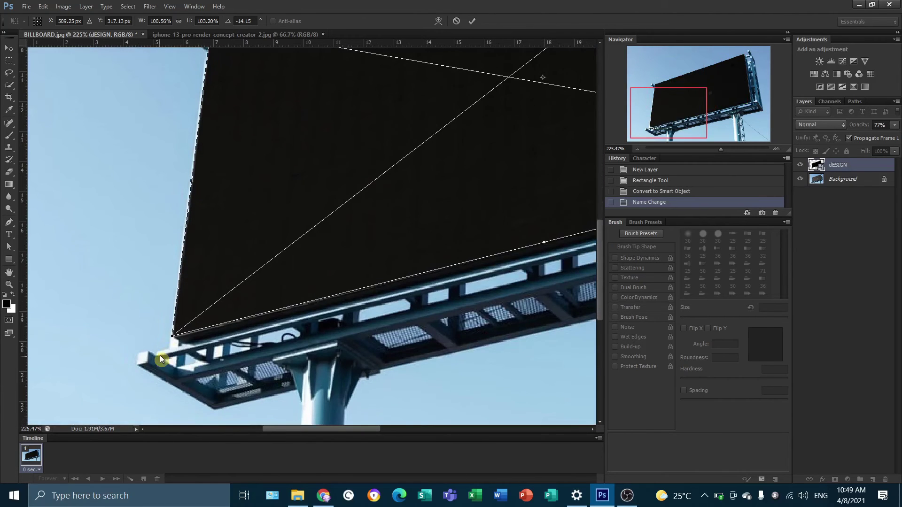
drag(173, 336, 173, 337)
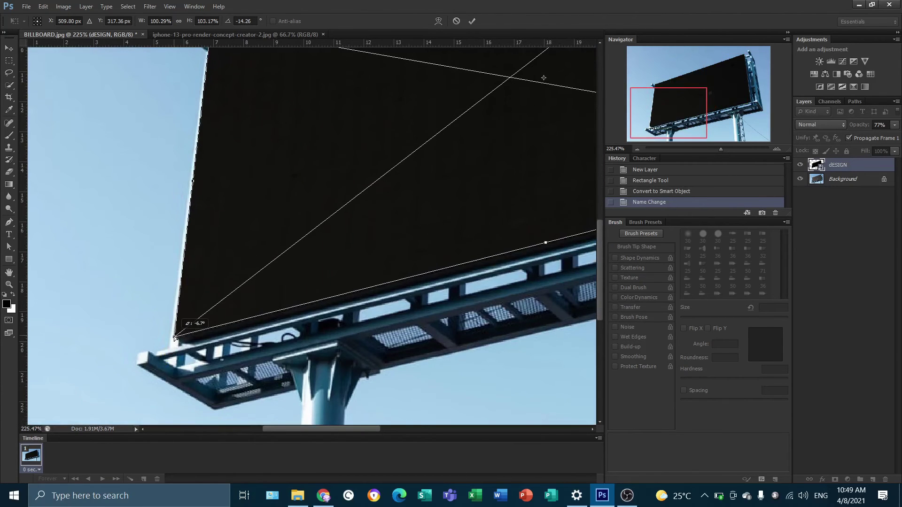
Commit the distortion, zoom out, and raise dESIGN's opacity back to 100%
click(472, 20)
drag(700, 112, 702, 107)
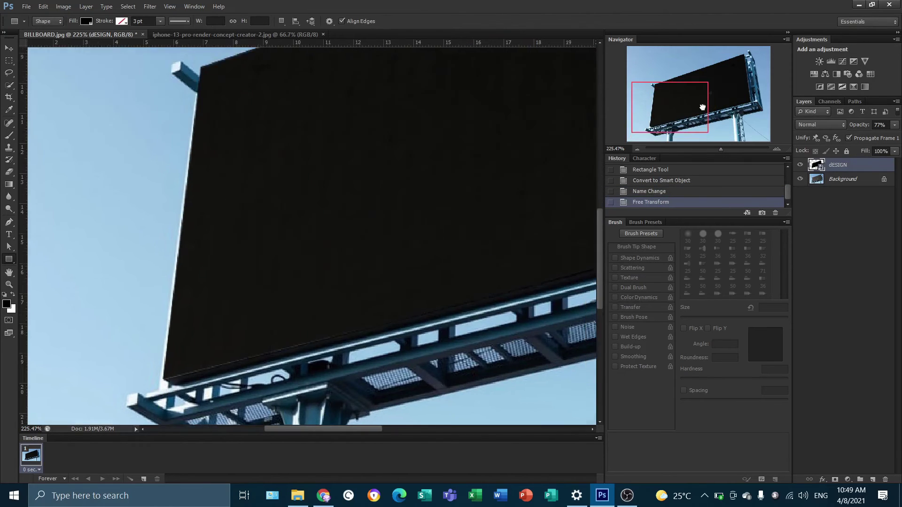
scroll(421, 185, down, 2)
scroll(421, 185, down, 2)
scroll(401, 187, down, 2)
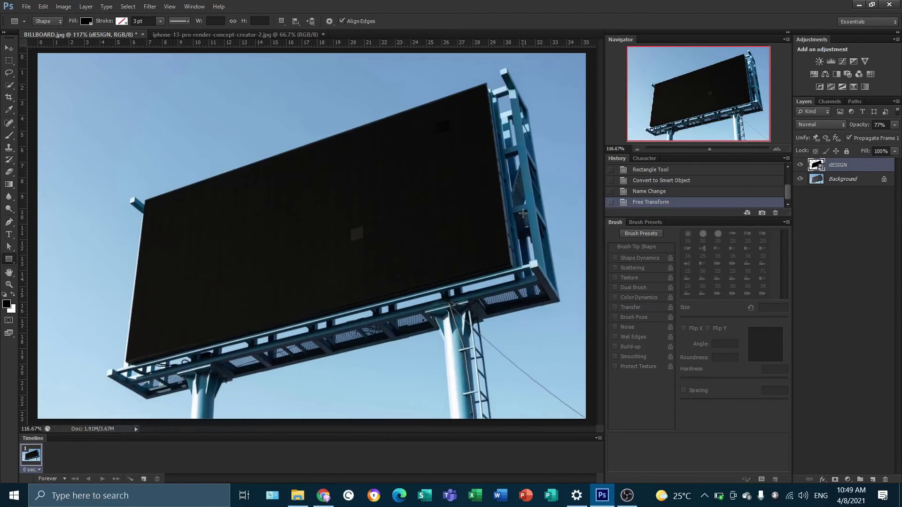
drag(861, 130, 874, 128)
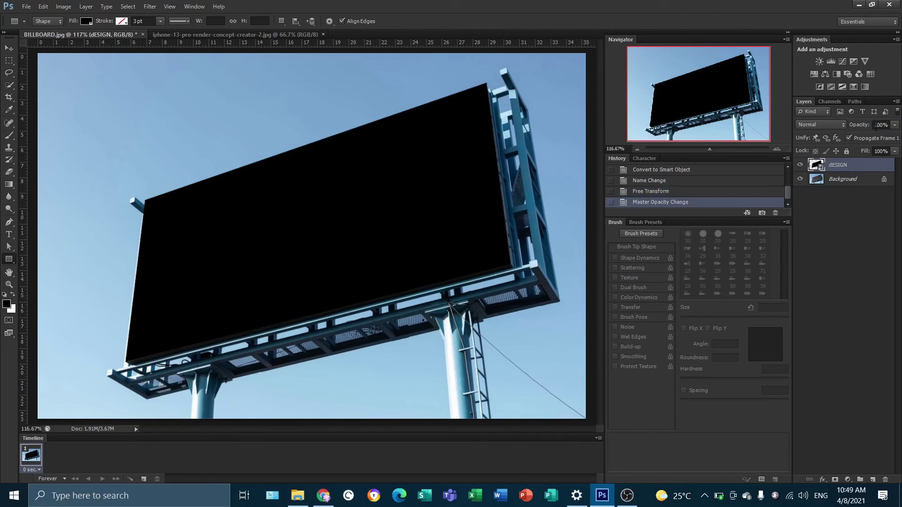
click(767, 155)
Open dESIGN's contents and close the separate iPhone render document
double_click(818, 166)
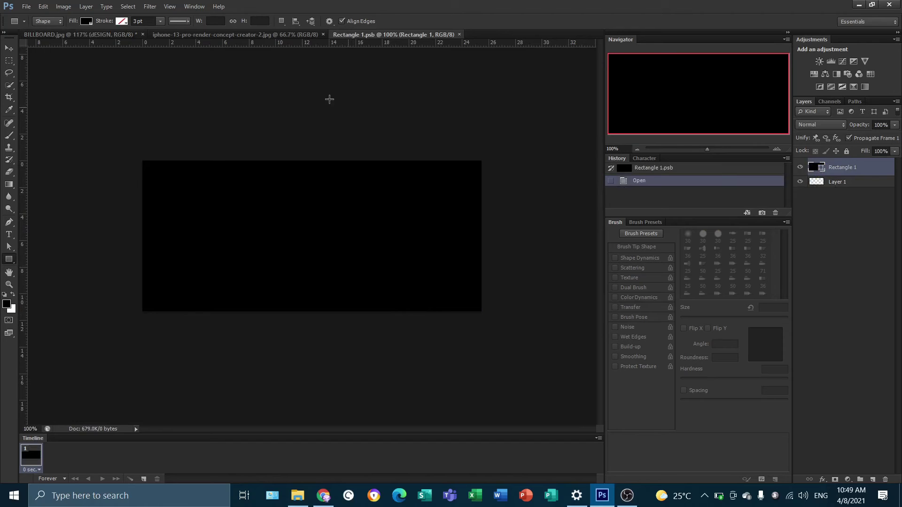
click(223, 37)
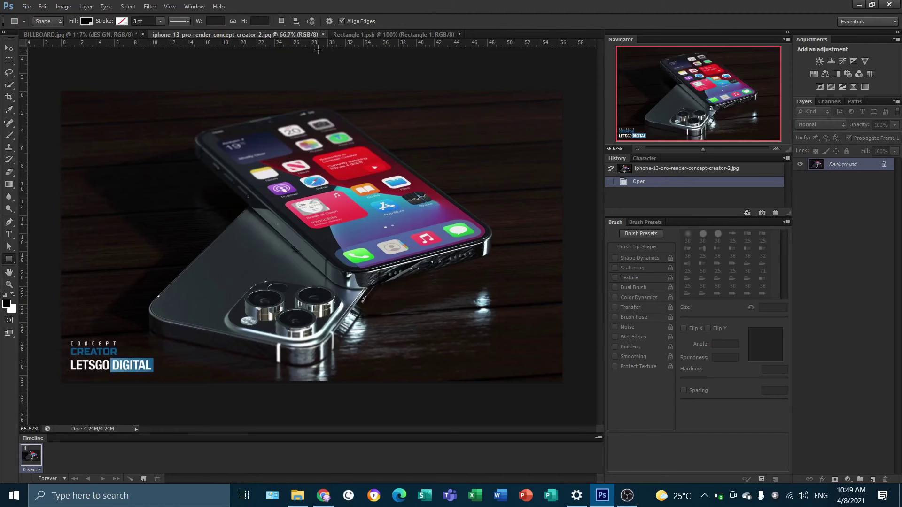
click(323, 34)
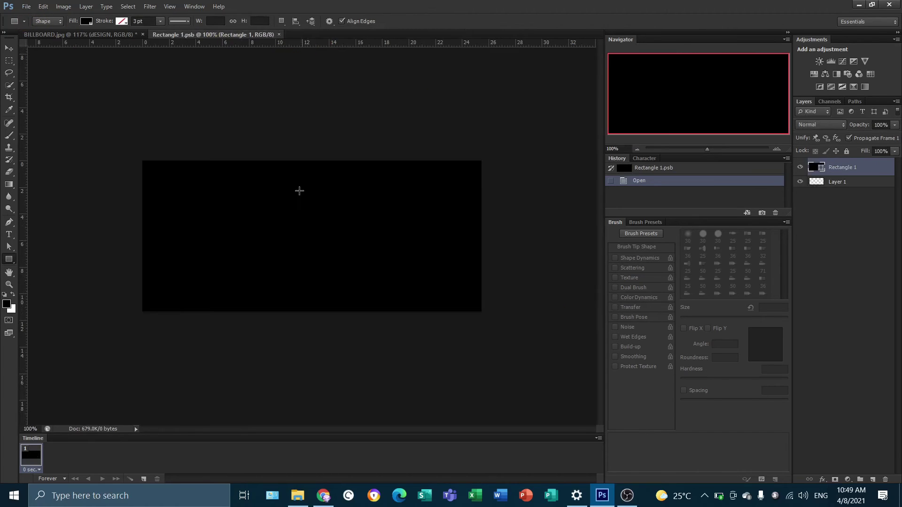
Place the iPhone render into Rectangle 1.psb, enlarged to cover the rectangle, and close it
click(26, 7)
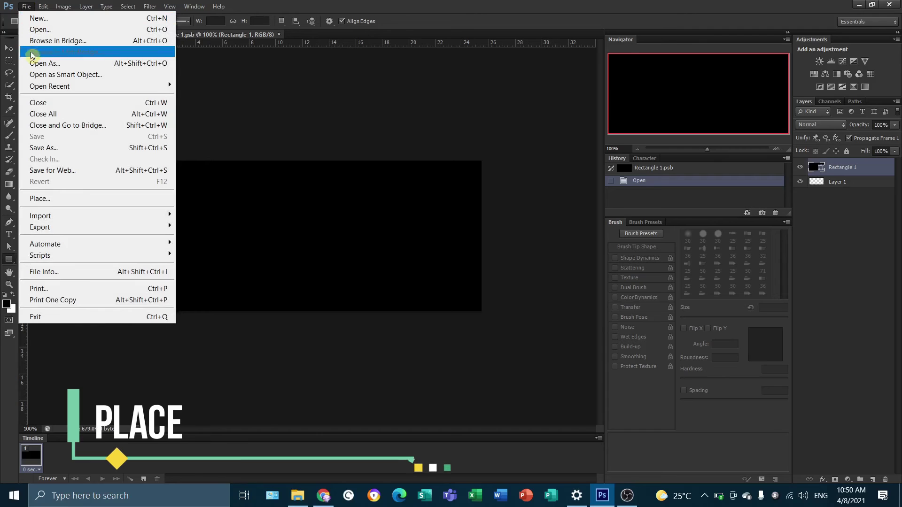
click(46, 199)
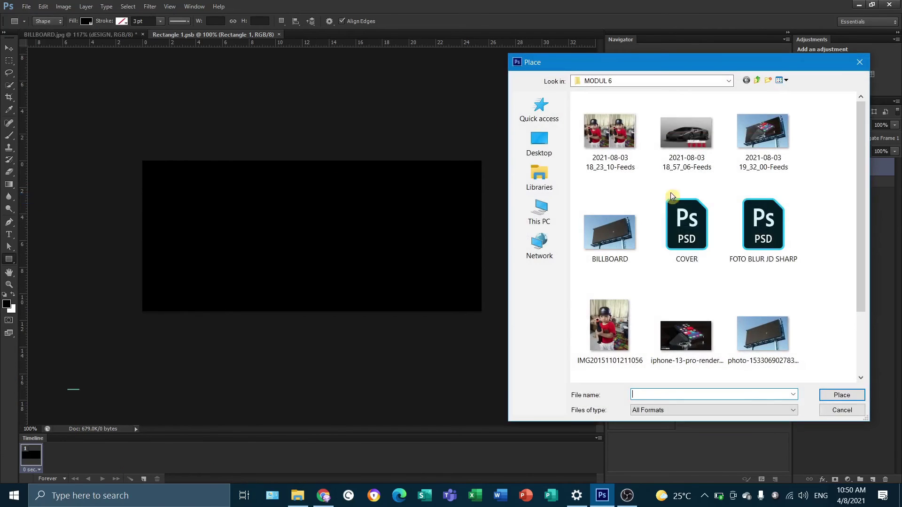
click(703, 333)
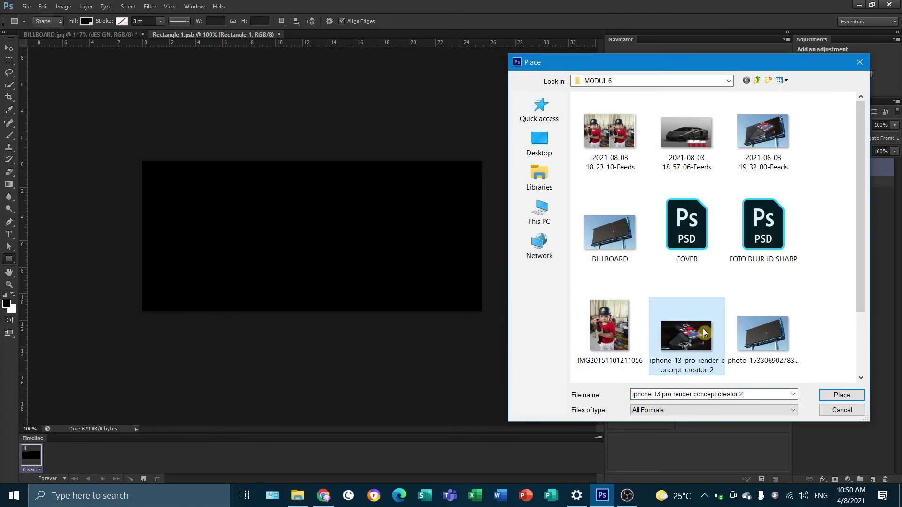
click(841, 395)
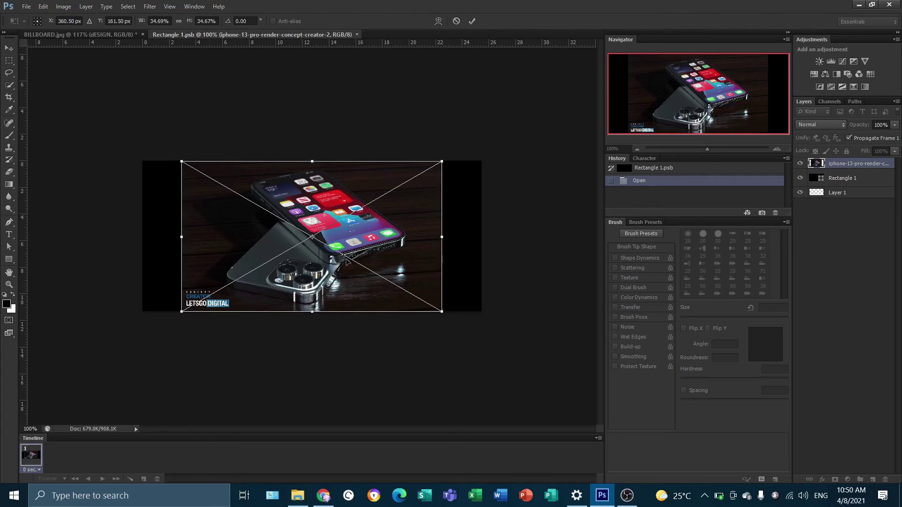
drag(442, 312, 485, 333)
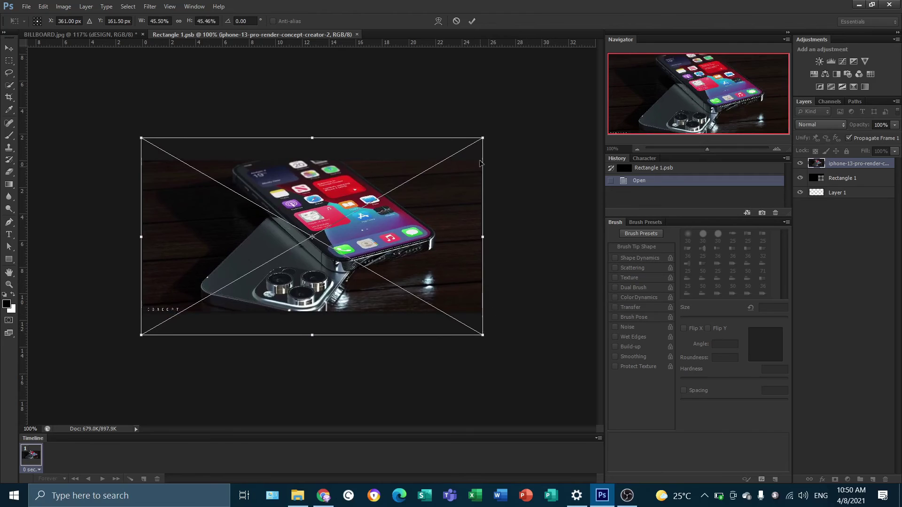
click(472, 22)
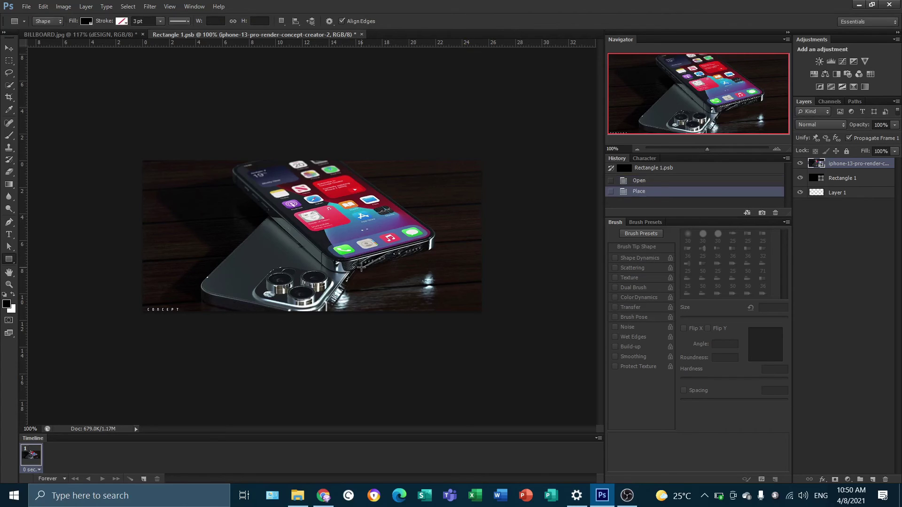
click(362, 34)
Save Rectangle 1.psb's changes so the billboard face shows the iPhone render
click(412, 187)
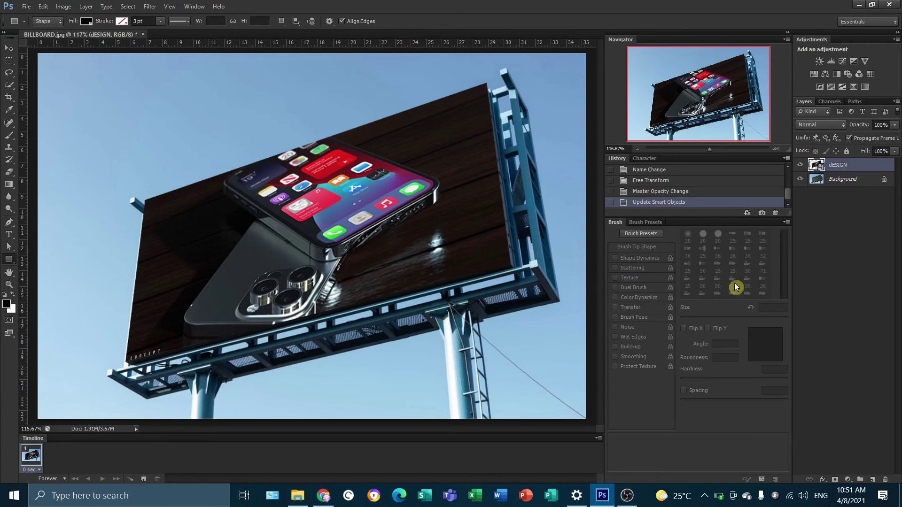
Add a new empty layer above dESIGN and name it LIGHT
click(872, 480)
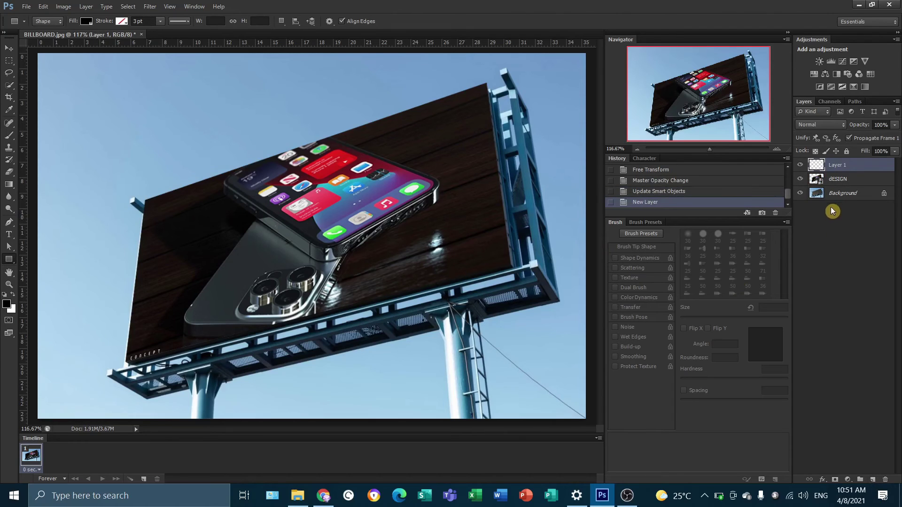
double_click(837, 164)
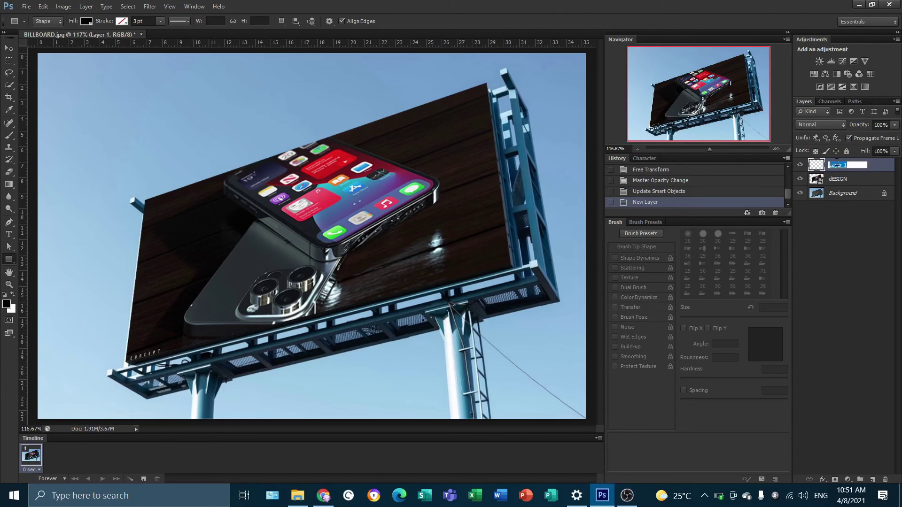
text(LIGHT)
key(Return)
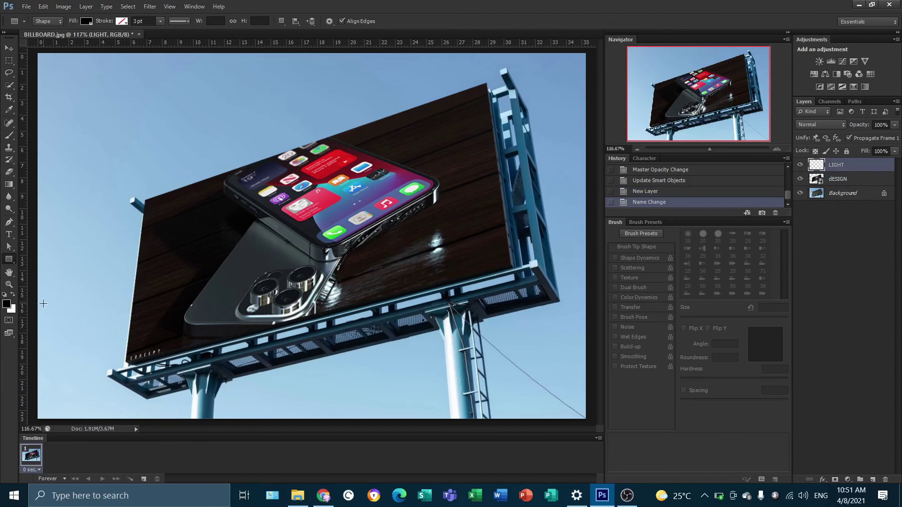
Set up a 49 px soft round Brush, undoing the stray black test dot
click(9, 138)
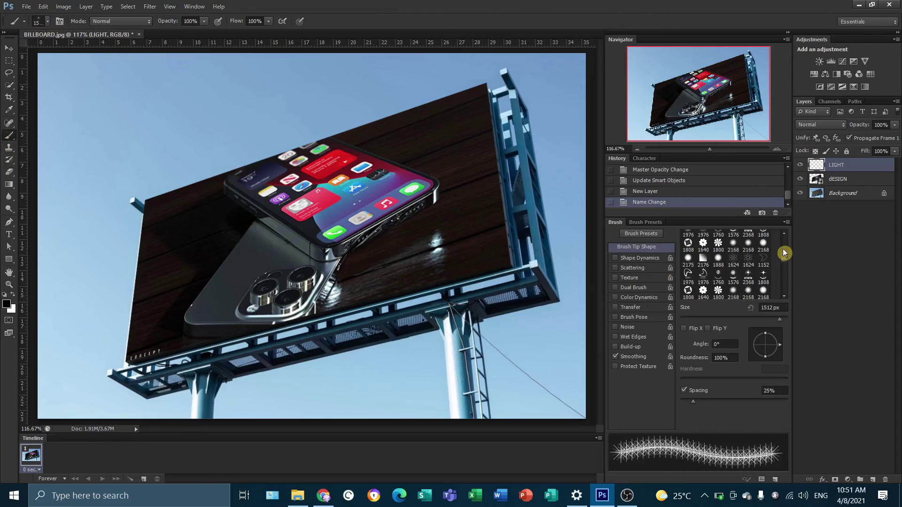
drag(781, 260, 783, 238)
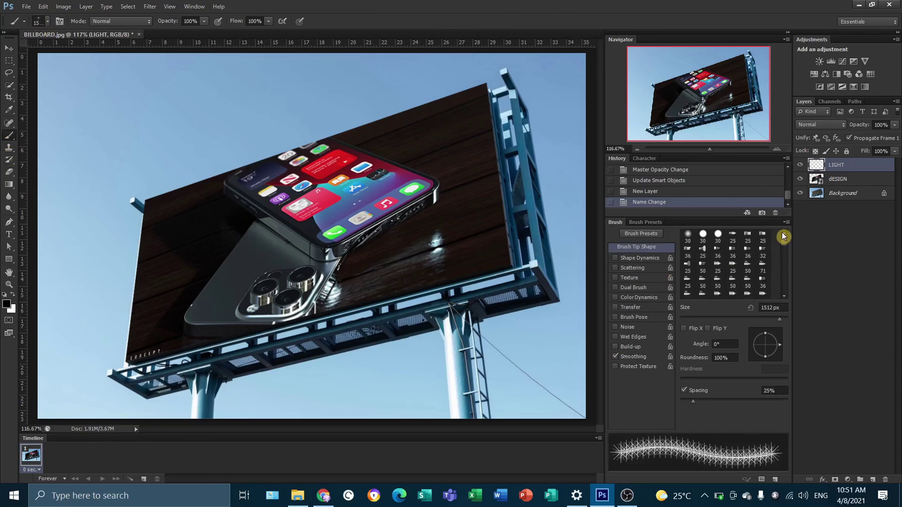
click(688, 236)
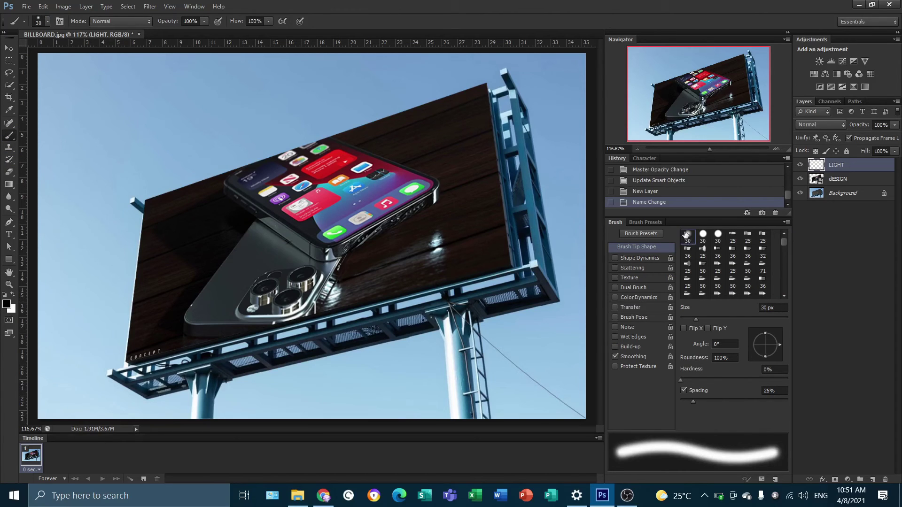
click(630, 261)
click(47, 22)
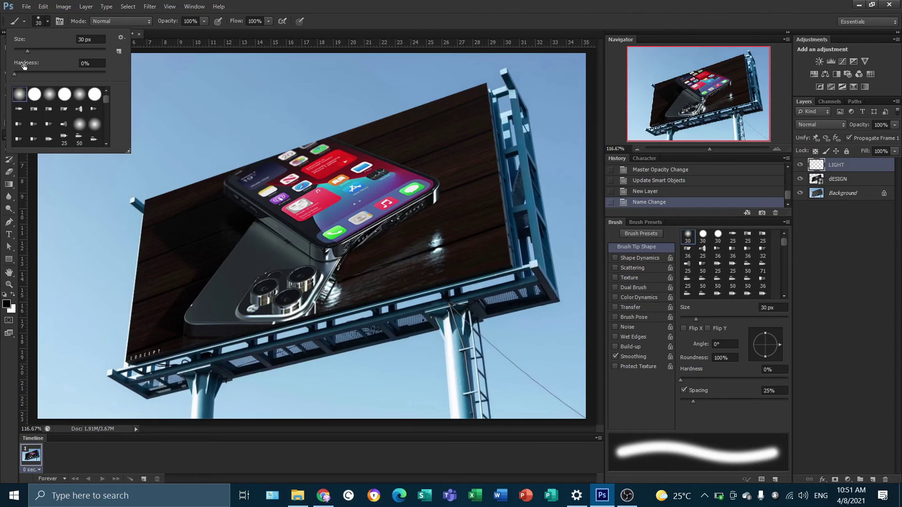
drag(26, 51, 36, 52)
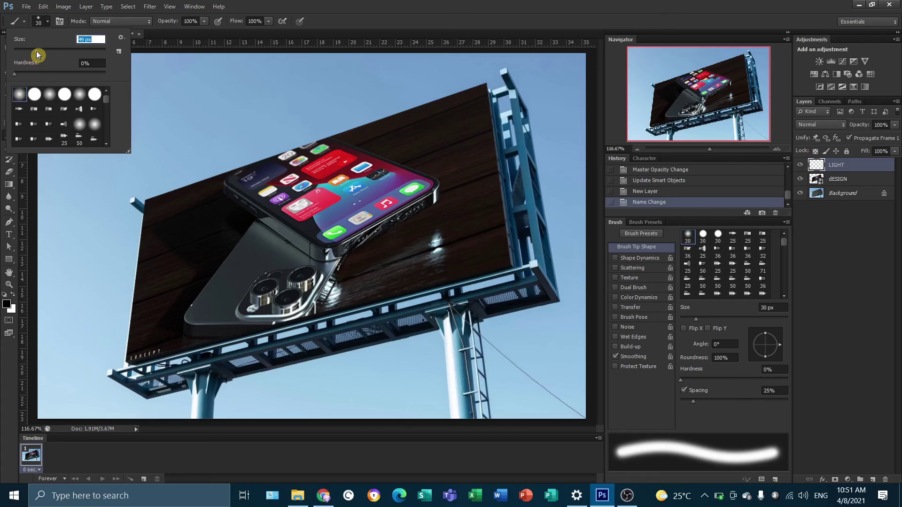
click(230, 86)
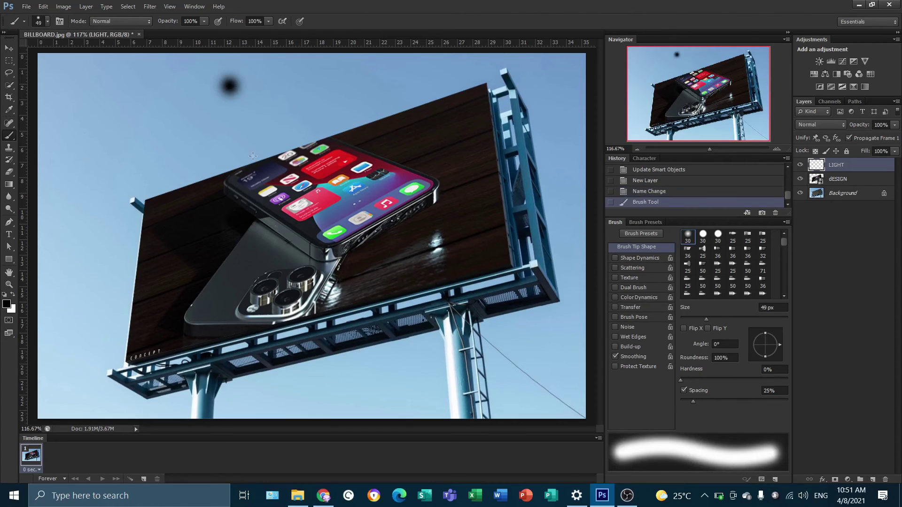
click(652, 192)
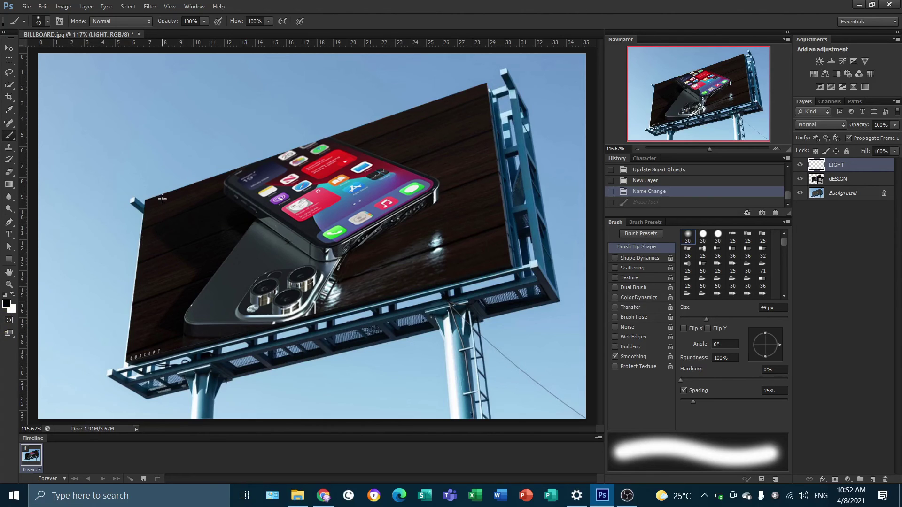
With white as foreground and an enlarged brush, paint a large soft glow on the billboard's left side
click(7, 304)
key(x)
click(146, 202)
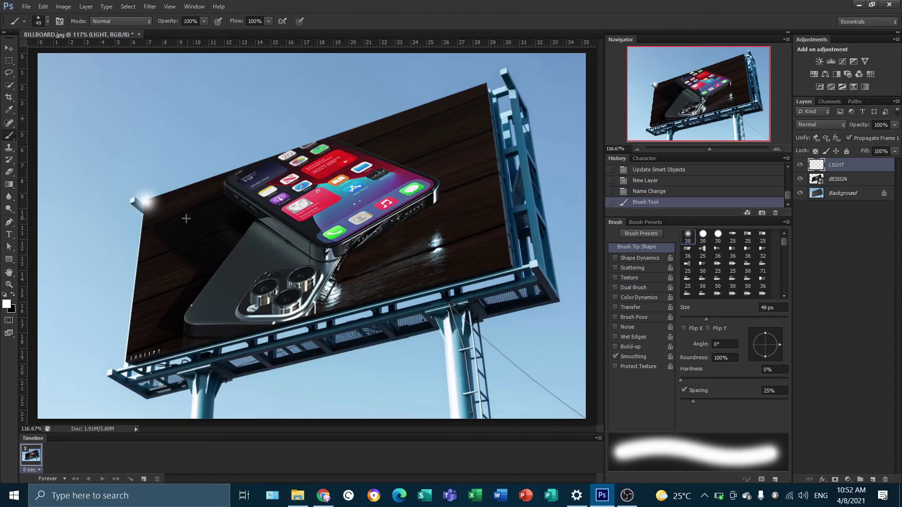
click(662, 192)
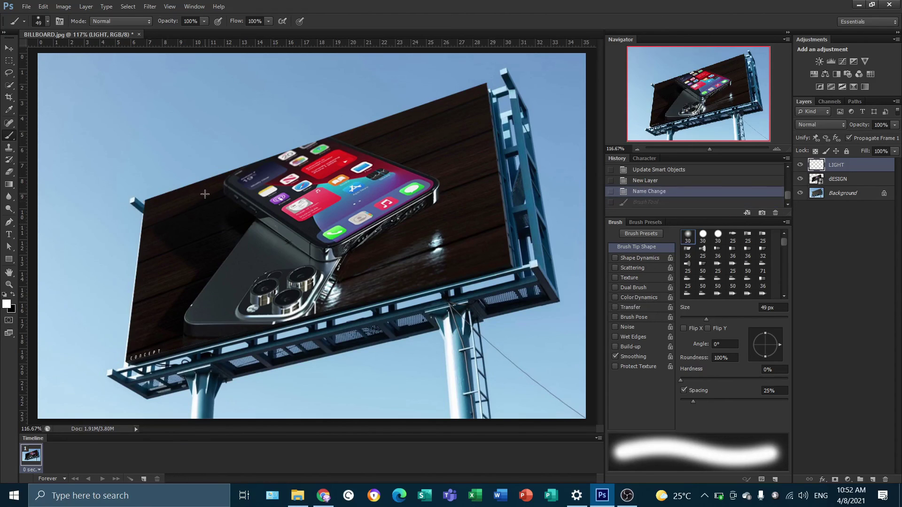
key(bracketright)
key(bracketright)
key(bracketright)
key(bracketright)
key(bracketright)
key(bracketright)
click(140, 197)
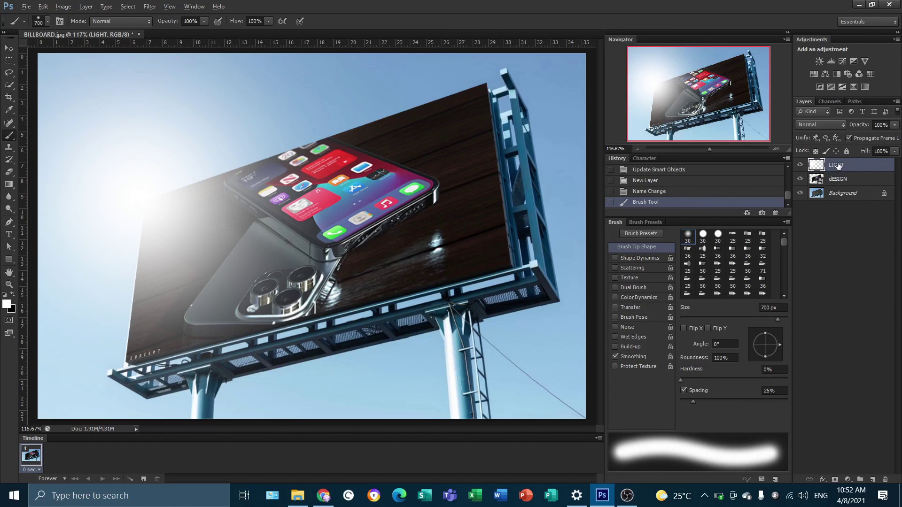
drag(832, 167, 837, 168)
Clip LIGHT to dESIGN, compare with/without clipping in History, and keep it clipped
alt+click(837, 169)
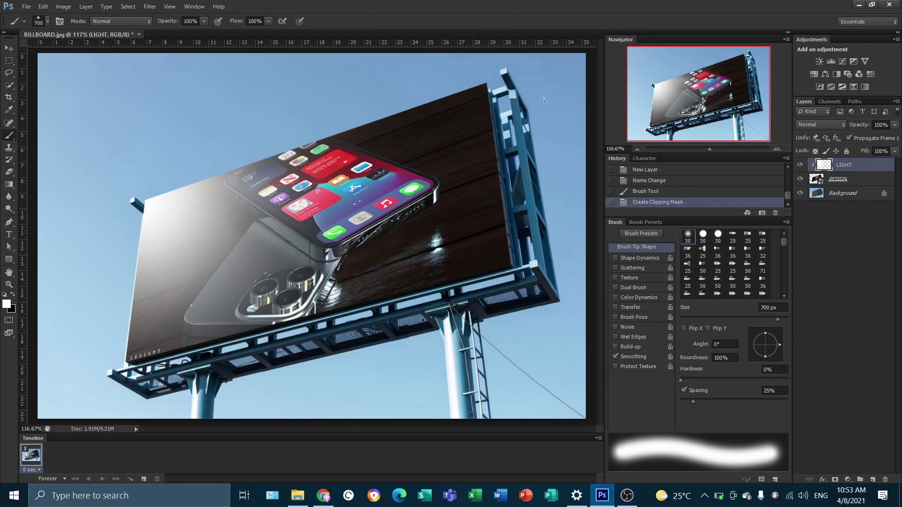
click(638, 193)
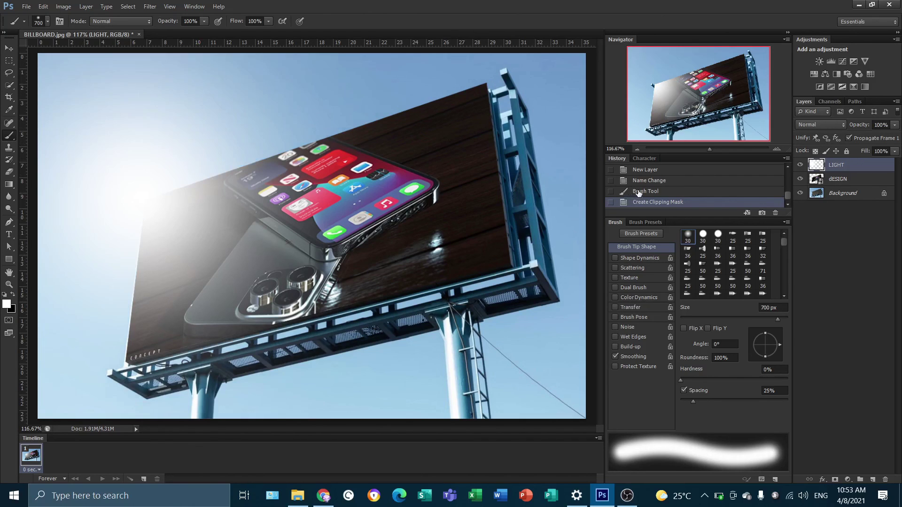
click(642, 202)
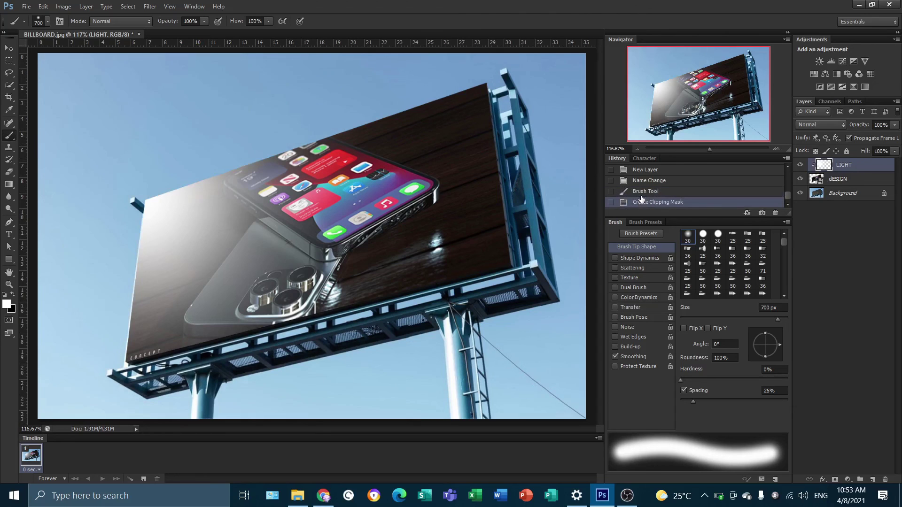
click(642, 192)
click(643, 203)
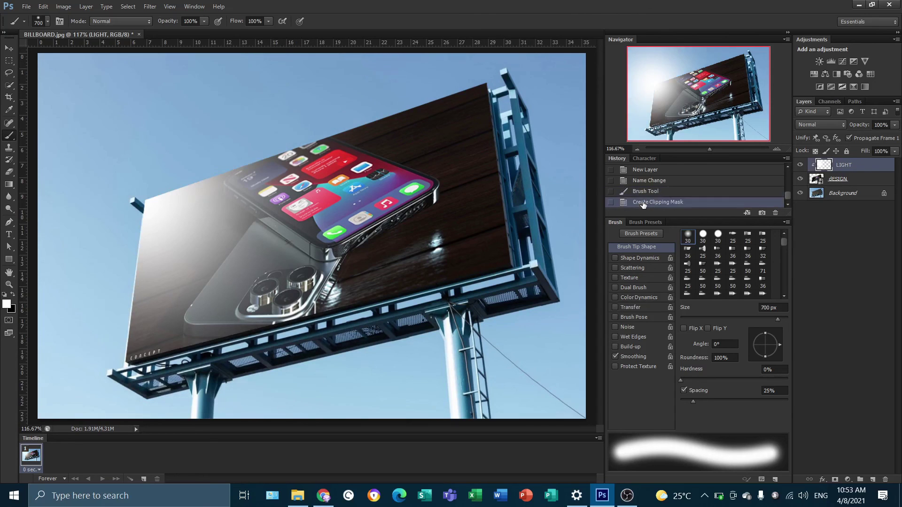